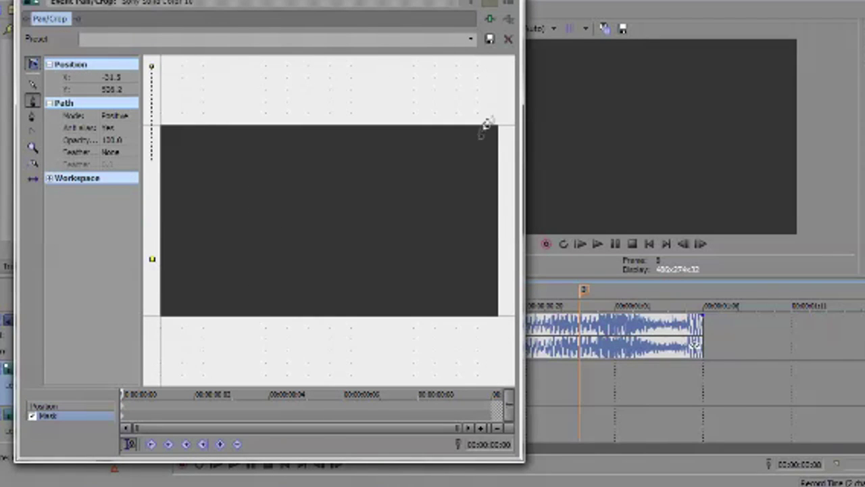
# Shape the dark solid's mask into a diagonal wedge covering the upper part of the frame by repositioning its anchor points
pyautogui.scroll(-2, 481, 133)
pyautogui.click(185, 96)
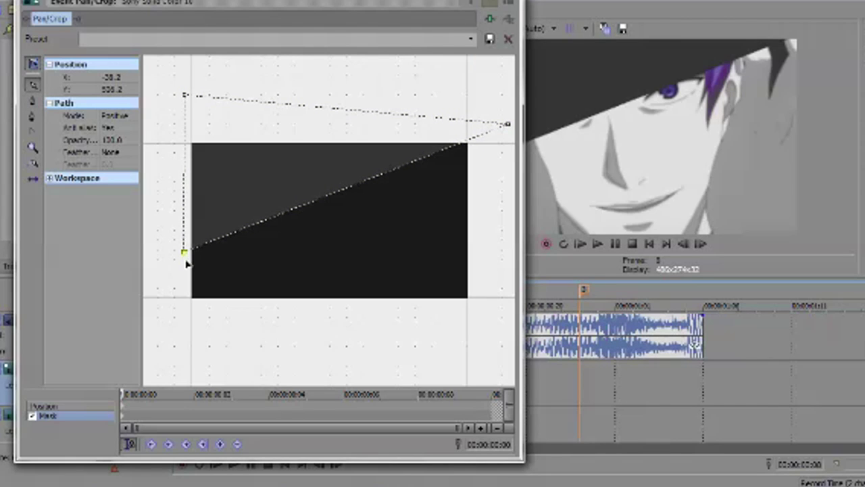
pyautogui.moveTo(184, 251); pyautogui.dragTo(185, 260)
pyautogui.moveTo(405, 1); pyautogui.dragTo(276, 6)
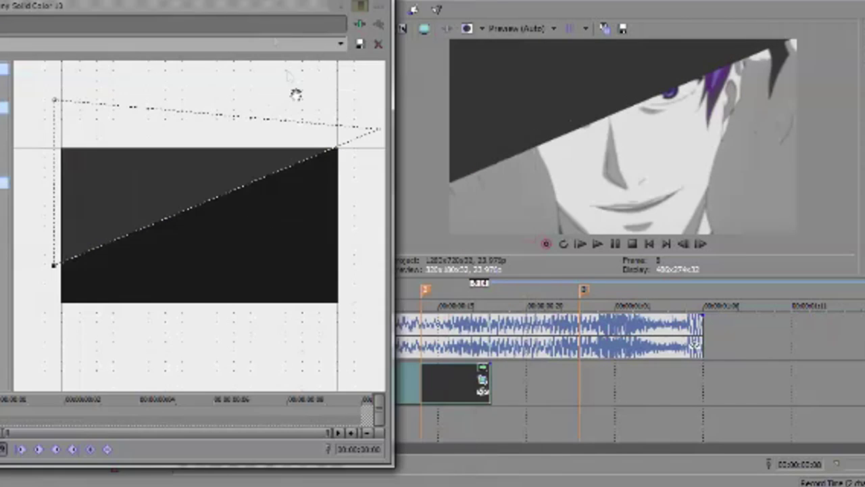
pyautogui.scroll(-3, 263, 92)
pyautogui.moveTo(330, 155); pyautogui.dragTo(361, 170)
pyautogui.moveTo(169, 6); pyautogui.dragTo(223, 6)
pyautogui.click(21, 413)
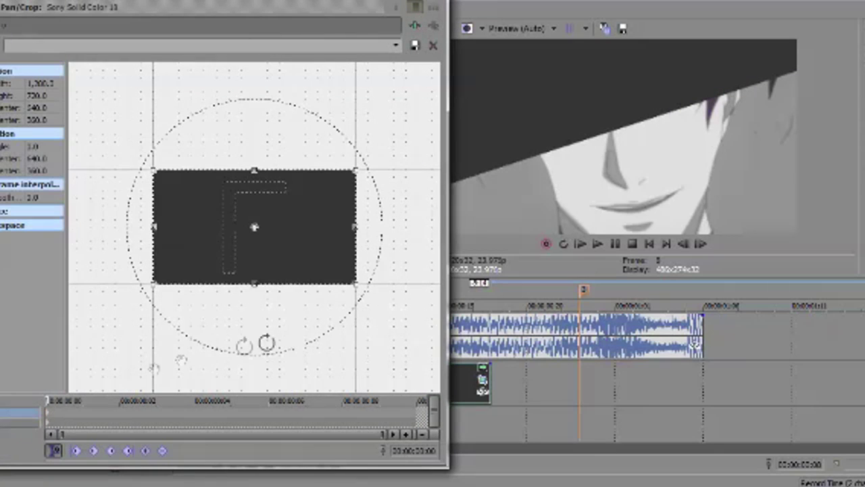
pyautogui.click(4, 422)
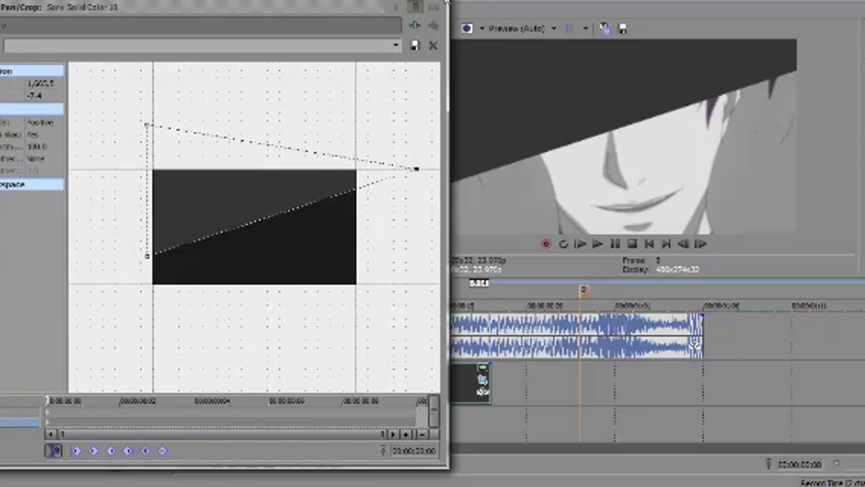
pyautogui.click(433, 6)
pyautogui.press('space')
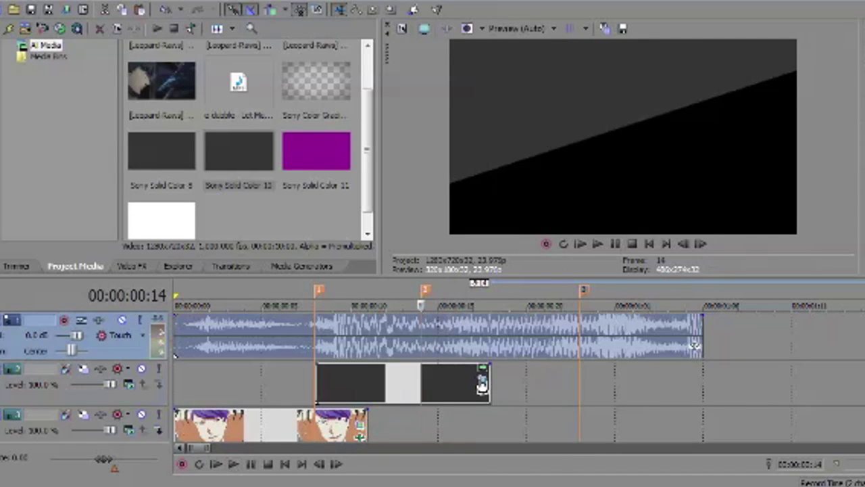
# Animate the masked solid dropping into frame with separate position keyframes, placing it out above the frame at the start
pyautogui.click(482, 382)
pyautogui.click(48, 412)
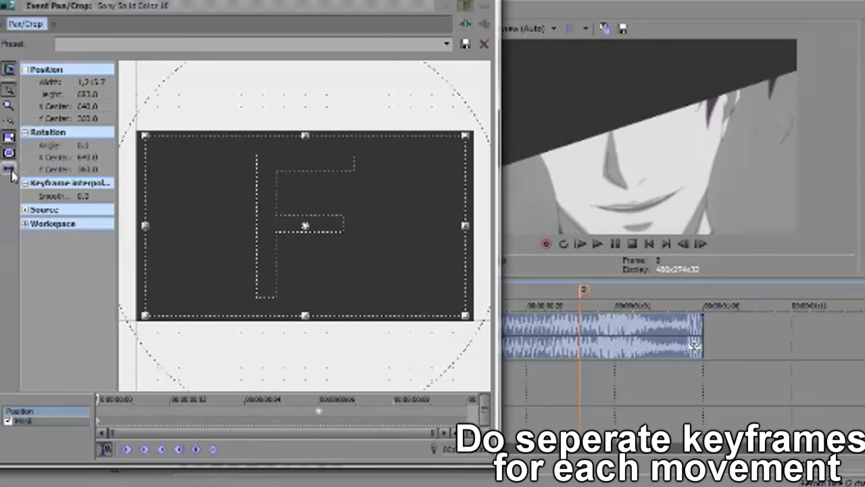
pyautogui.moveTo(390, 264); pyautogui.dragTo(391, 361)
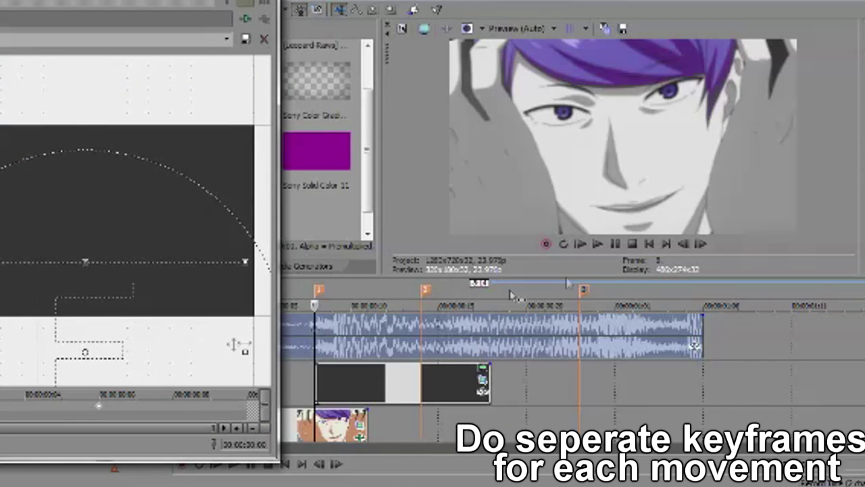
pyautogui.click(614, 244)
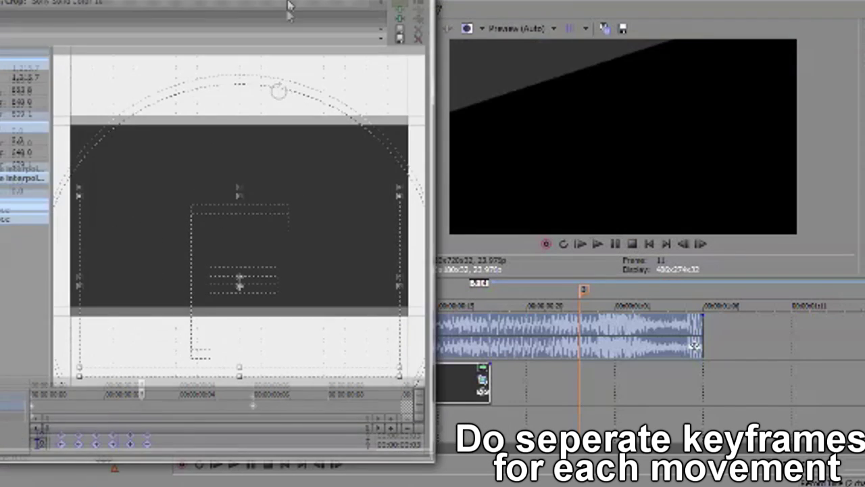
pyautogui.click(140, 409)
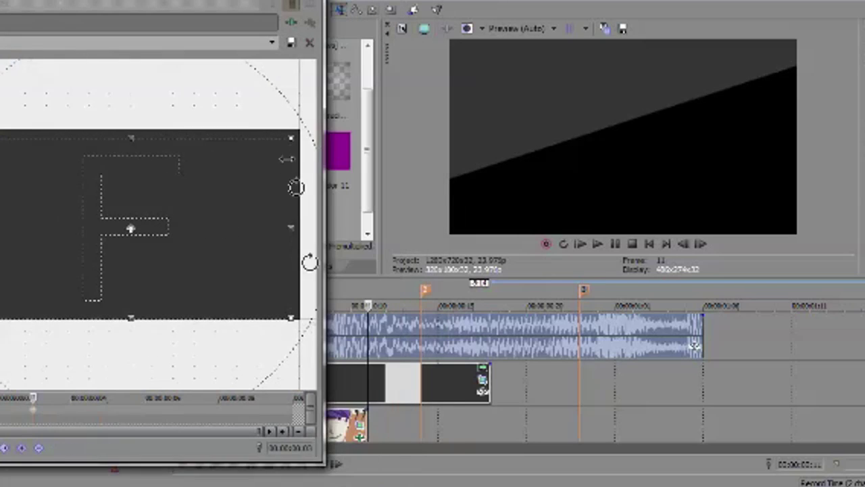
pyautogui.moveTo(275, 296); pyautogui.dragTo(275, 293)
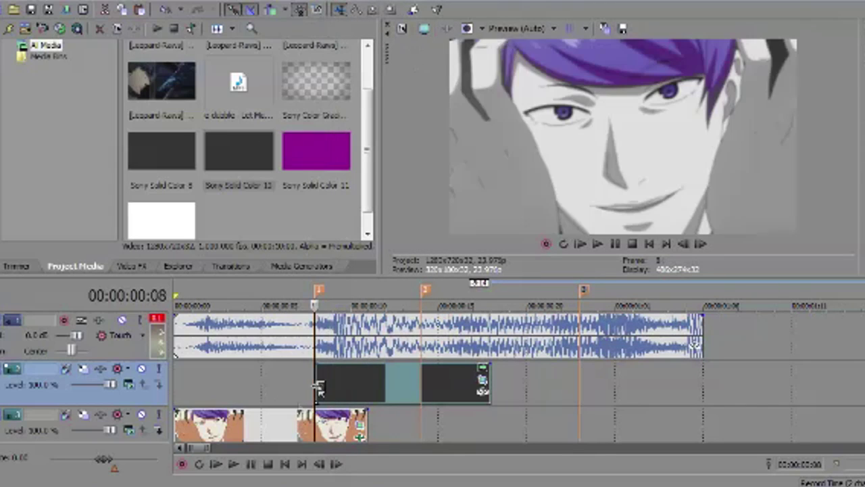
# Duplicate the dark solid onto a second track at the same time position, using its own copy of the source media
pyautogui.rightClick(347, 385)
pyautogui.click(405, 166)
pyautogui.rightClick(342, 391)
pyautogui.click(353, 227)
pyautogui.click(558, 212)
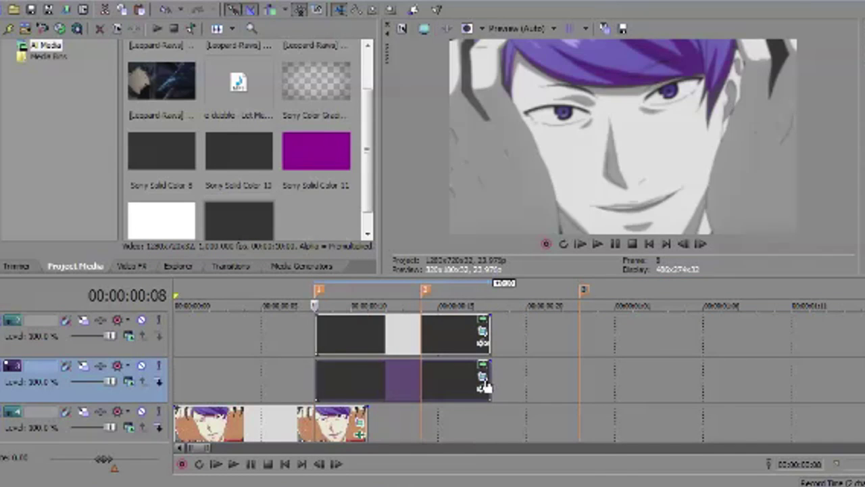
# Flip the copied solid horizontally and vertically on each of its position keyframes
pyautogui.click(482, 379)
pyautogui.rightClick(170, 343)
pyautogui.click(211, 371)
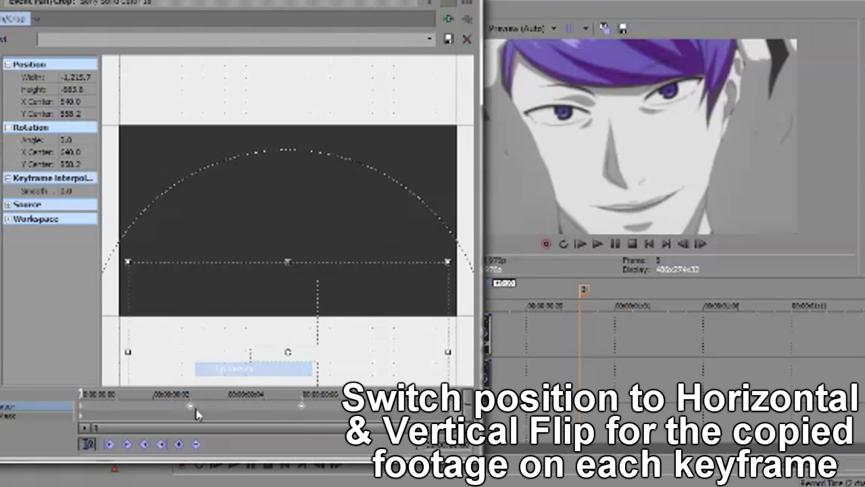
pyautogui.rightClick(191, 272)
pyautogui.click(230, 323)
pyautogui.rightClick(202, 276)
pyautogui.click(223, 311)
pyautogui.rightClick(203, 277)
pyautogui.click(223, 326)
# Nudge the flipped solid's vertical position at the six-frame keyframe to fine-tune the diagonal gap between both solids
pyautogui.press('Down')
pyautogui.press('Down')
pyautogui.press('Down')
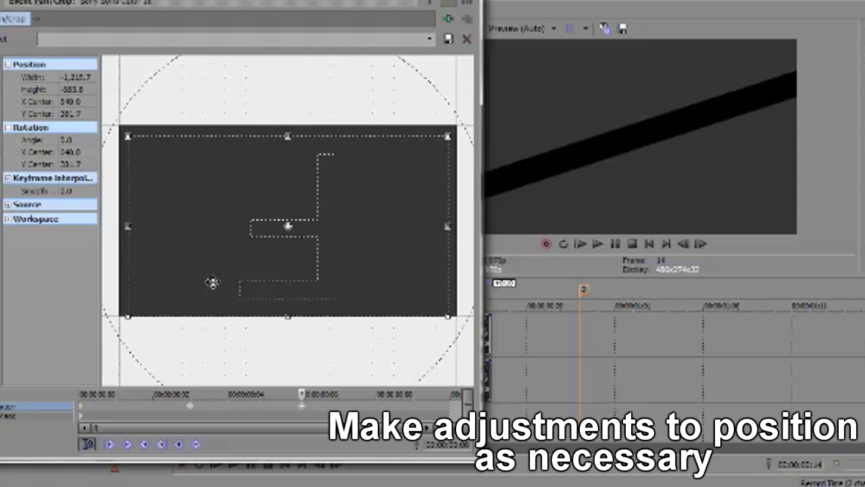
pyautogui.press('Down')
pyautogui.press('Down')
pyautogui.press('Down')
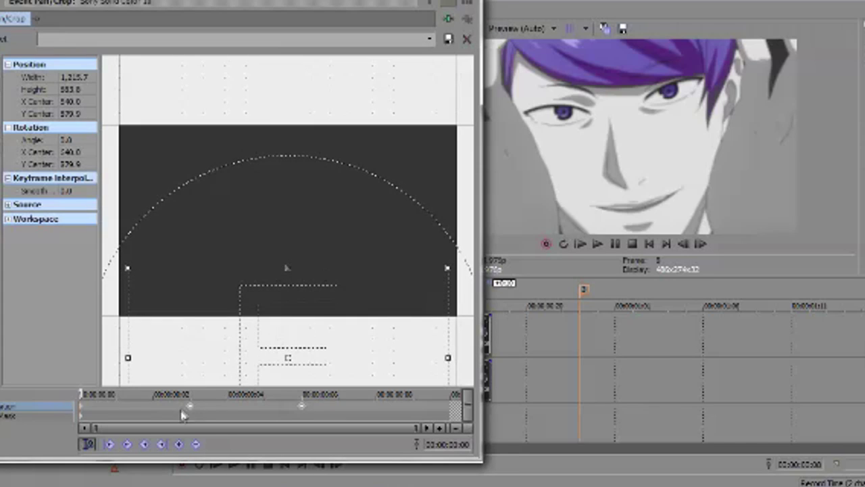
# Fine-tune the original solid's vertical position at its six-frame keyframe and preview both solids closing in
pyautogui.click(302, 406)
pyautogui.press('Up')
pyautogui.press('Up')
pyautogui.press('Up')
pyautogui.press('Down')
pyautogui.press('Down')
pyautogui.press('Down')
pyautogui.press('space')
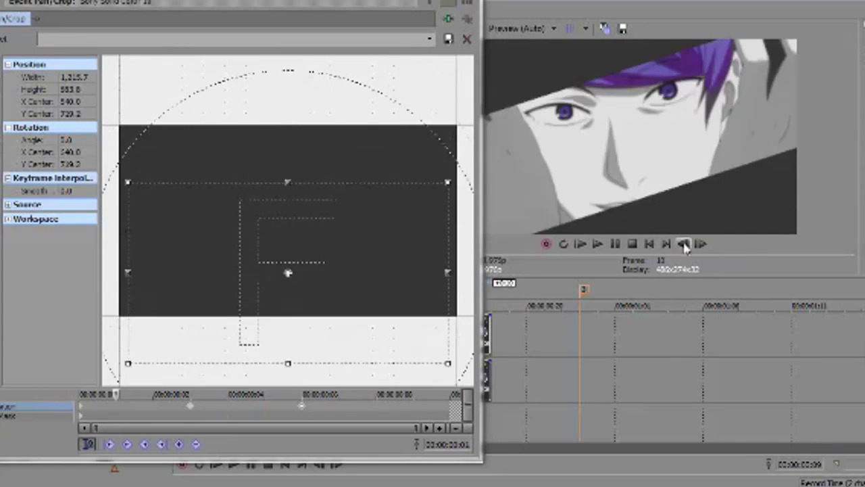
pyautogui.click(618, 245)
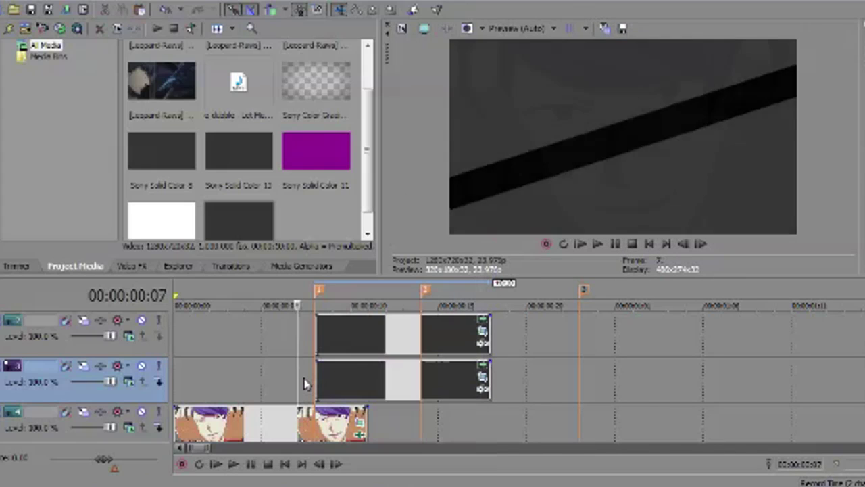
# Insert a new video track and place a Default Text event from the Legacy Text generator at 00:00:00:08
pyautogui.click(305, 383)
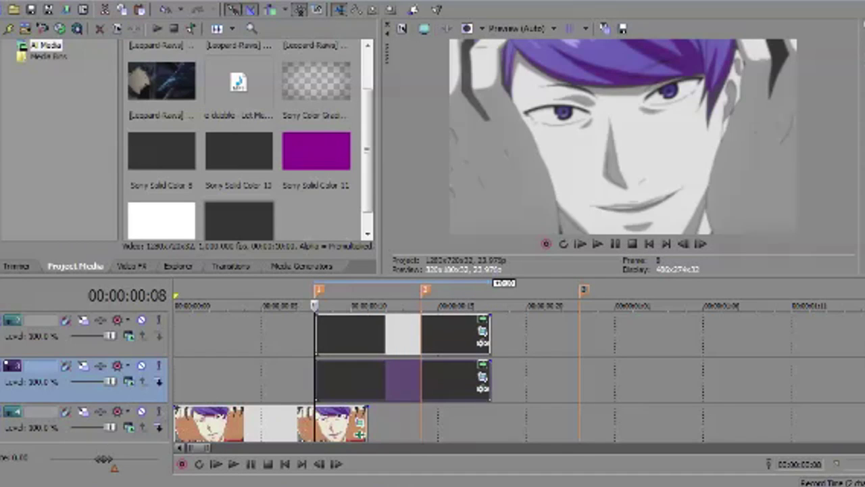
pyautogui.press('Delete')
pyautogui.hotkey('ctrl', 'shift', 'q')
pyautogui.click(302, 266)
pyautogui.click(73, 149)
pyautogui.moveTo(169, 71); pyautogui.dragTo(318, 386)
# Change the generated text to CLOCK and style it pink with a dark outline
pyautogui.click(282, 204)
pyautogui.hotkey('ctrl', 'a')
pyautogui.write('CLOCK')
pyautogui.click(154, 80)
pyautogui.click(180, 111)
pyautogui.click(117, 79)
pyautogui.click(171, 157)
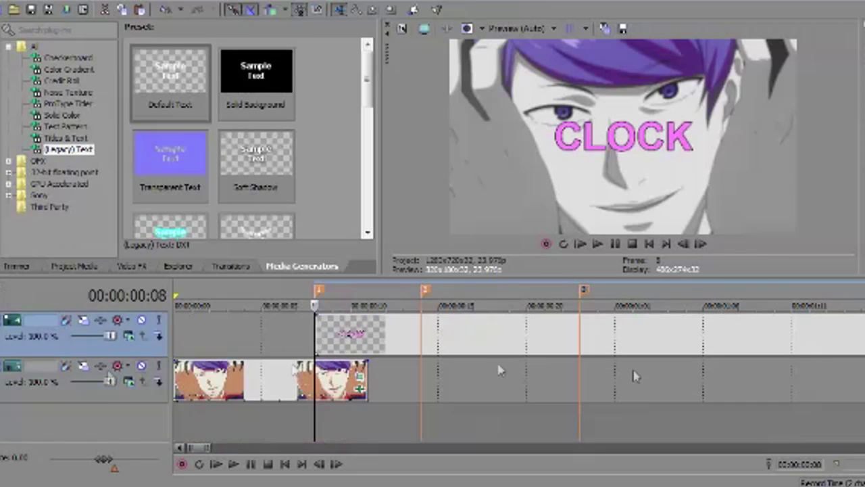
# Insert a video track below the text and place the purple Sony Solid Color 11 on it at 00:00:00:08
pyautogui.rightClick(120, 395)
pyautogui.click(92, 270)
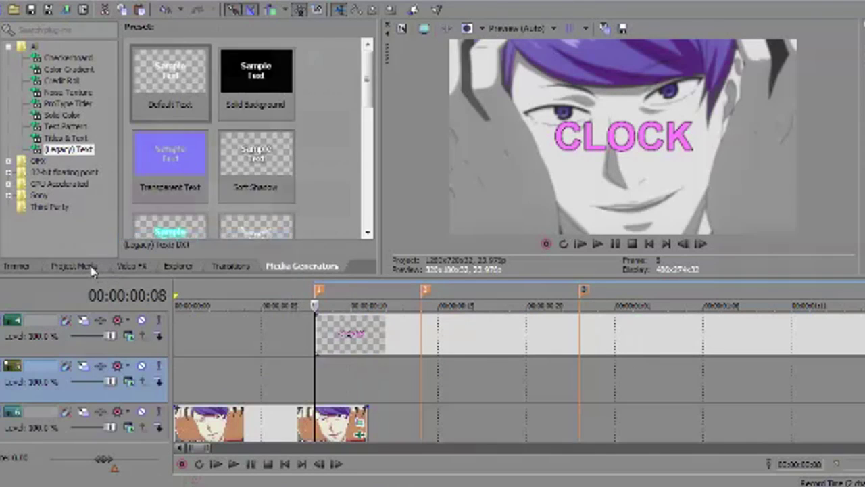
pyautogui.click(93, 271)
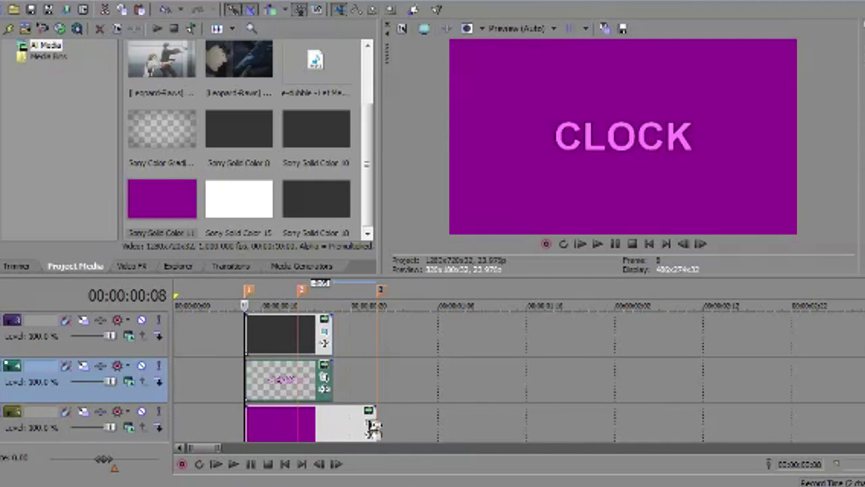
# Rotate the CLOCK text 18 degrees at the six-frame keyframe to match the diagonal band and delete its starting keyframe
pyautogui.click(324, 420)
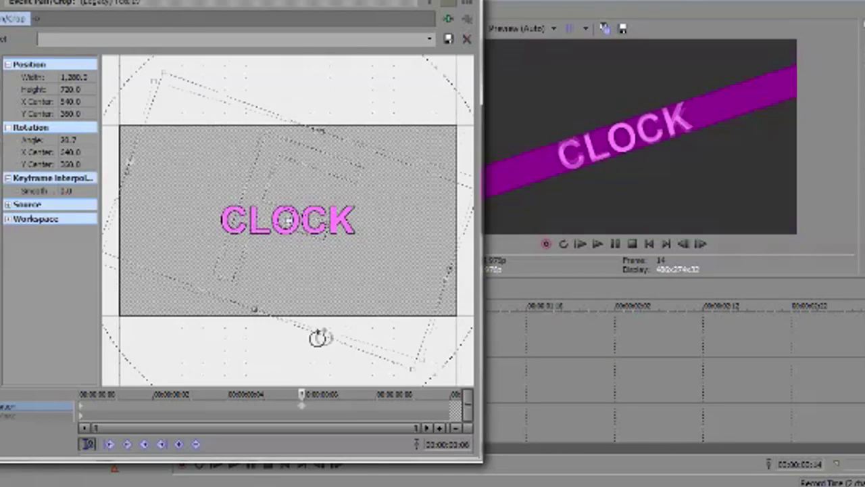
pyautogui.moveTo(319, 337); pyautogui.dragTo(261, 308)
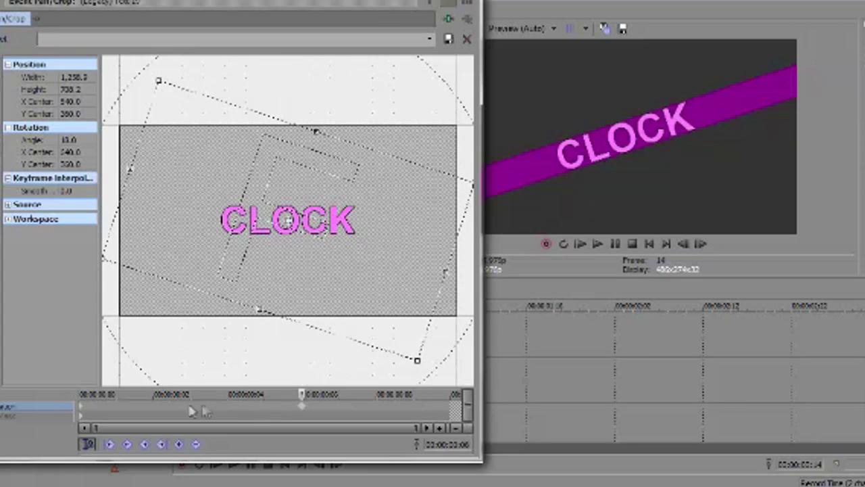
pyautogui.click(191, 410)
pyautogui.rightClick(85, 409)
pyautogui.click(116, 334)
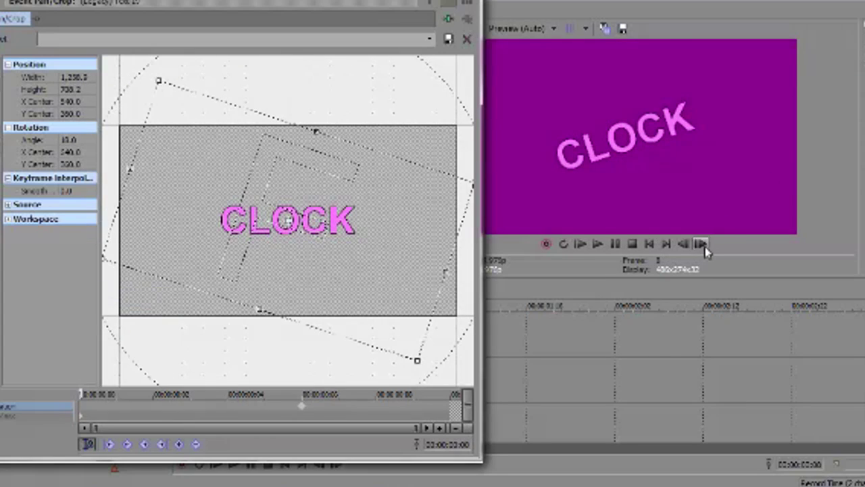
# Animate the CLOCK text sliding in, with Y center -268.2 at the start and 368.1 at a three-frame keyframe
pyautogui.click(701, 244)
pyautogui.click(616, 244)
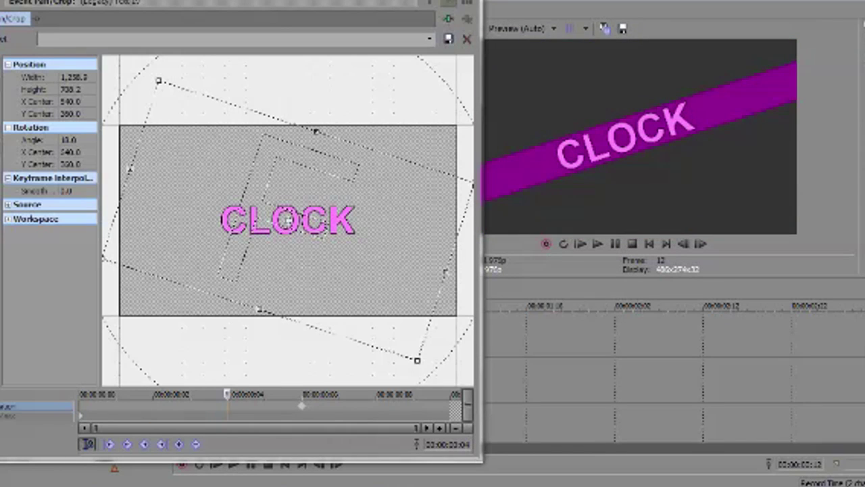
pyautogui.moveTo(404, 240); pyautogui.dragTo(404, 241)
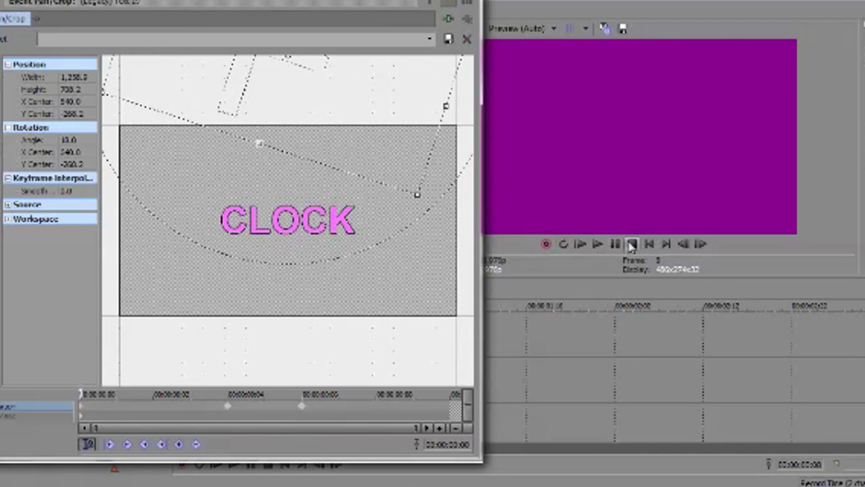
pyautogui.click(226, 382)
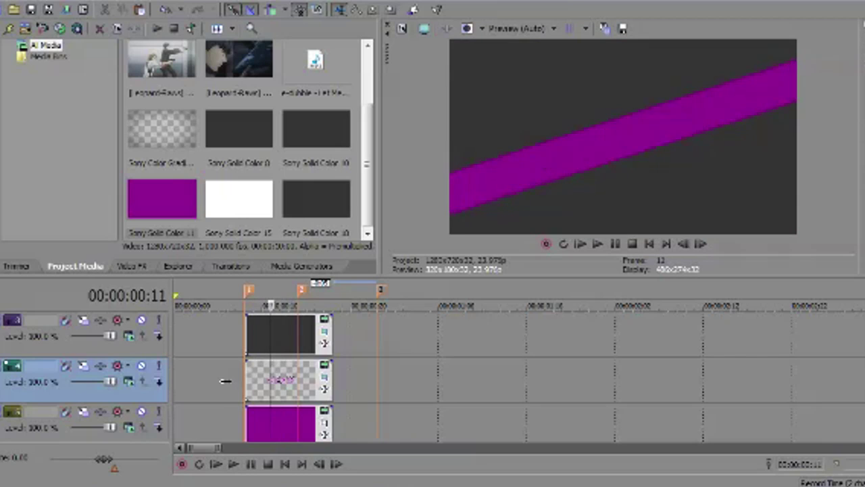
pyautogui.click(326, 376)
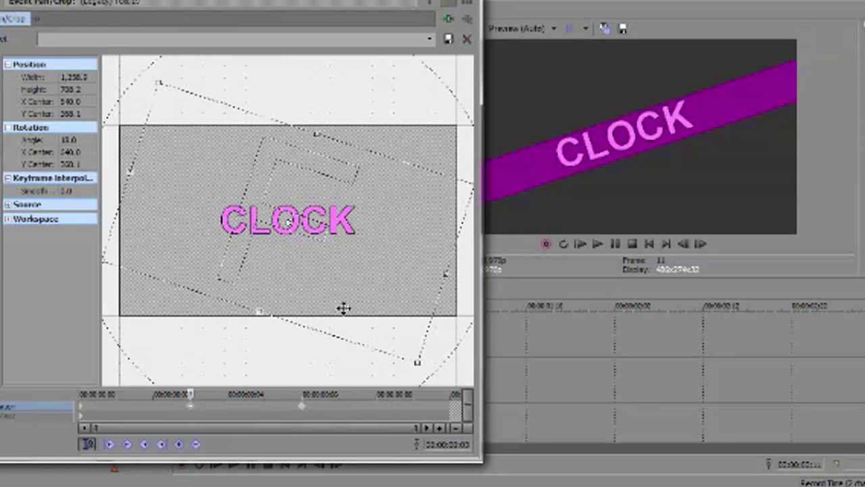
pyautogui.click(304, 412)
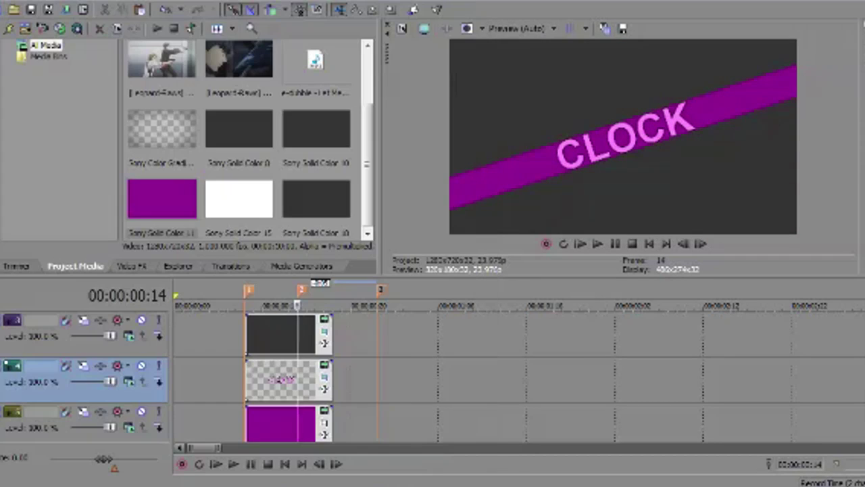
# Widen the purple diagonal band by shifting both dark solids vertically at the six-frame keyframe, the original solid to Y center 395.2
pyautogui.click(324, 318)
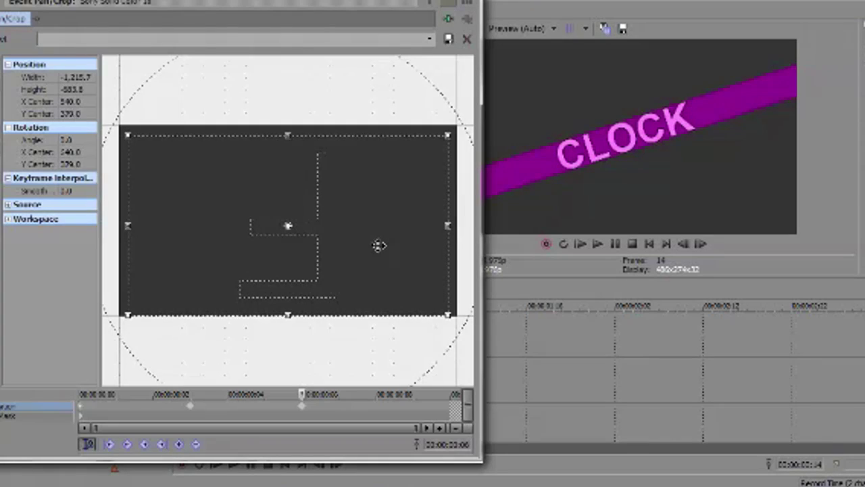
pyautogui.click(488, 12)
pyautogui.click(318, 405)
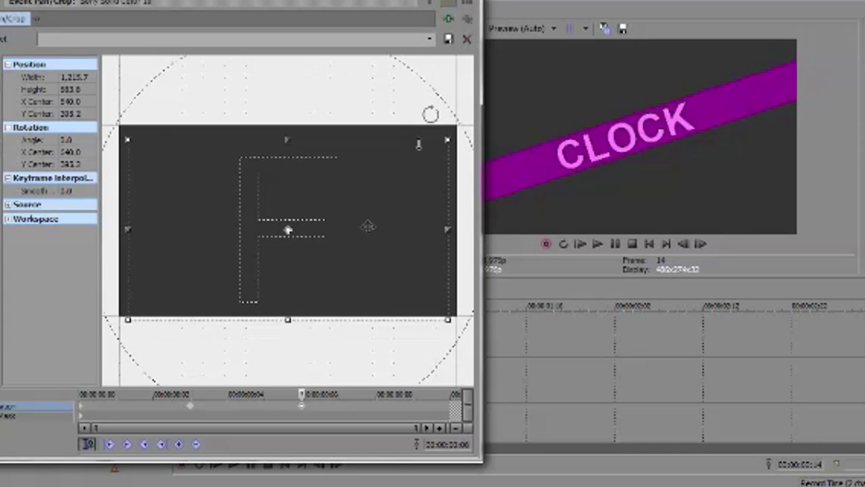
pyautogui.click(488, 12)
# Enlarge the CLOCK text with a 1,022.3 by 575.0 crop at the six-frame keyframe and delete its three-frame and starting keyframes
pyautogui.click(319, 318)
pyautogui.moveTo(266, 308)
pyautogui.mouseDown()
pyautogui.moveTo(276, 293)
pyautogui.moveTo(267, 291)
pyautogui.mouseUp()
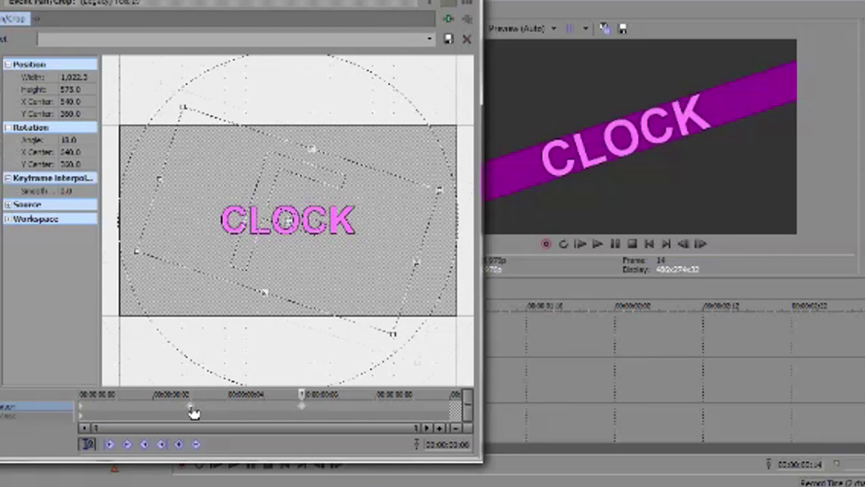
pyautogui.click(191, 408)
pyautogui.rightClick(193, 408)
pyautogui.click(240, 300)
pyautogui.rightClick(81, 409)
pyautogui.click(151, 295)
# Tighten the text's crop to 982.7 by 552.8 at a three-frame keyframe and step through the frames to check the motion
pyautogui.moveTo(262, 301); pyautogui.dragTo(264, 290)
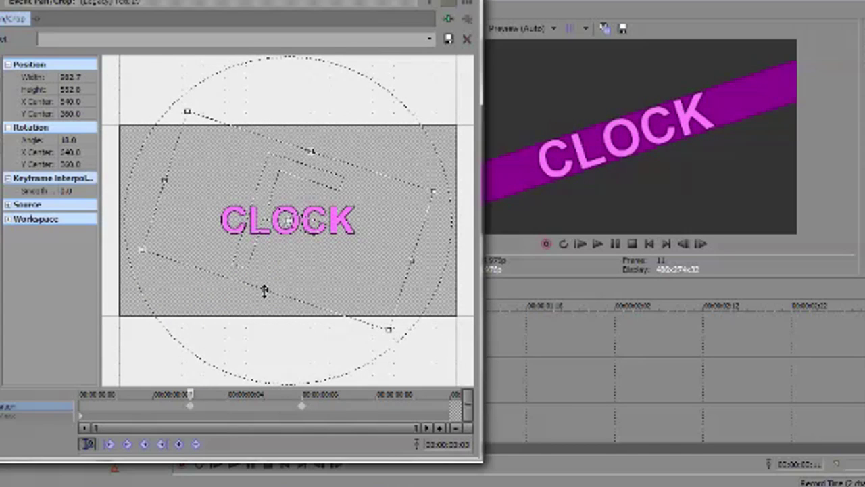
pyautogui.click(699, 243)
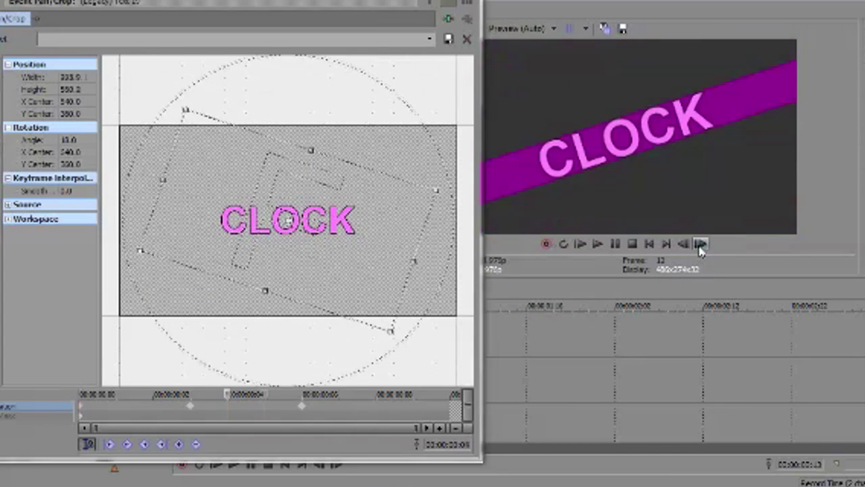
pyautogui.click(682, 244)
pyautogui.click(683, 243)
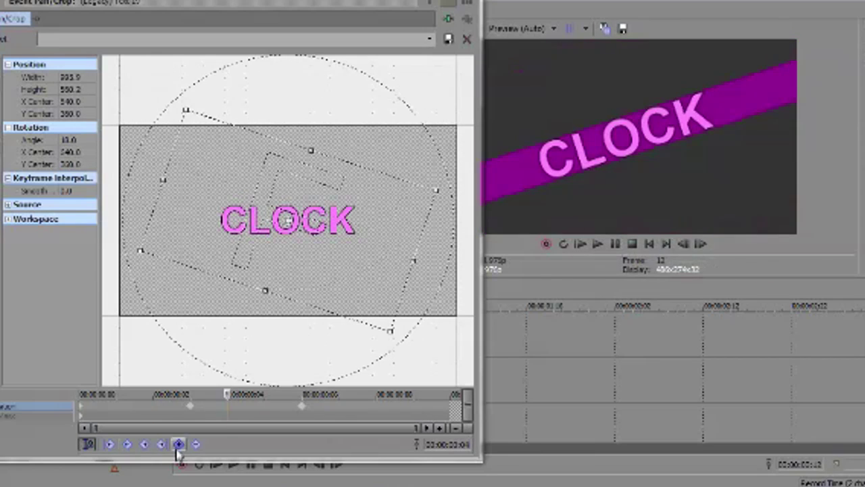
# Delete the CLOCK text's three-frame and starting keyframes, offset its start to Y center 365.4, and check the motion frame by frame
pyautogui.click(192, 407)
pyautogui.rightClick(192, 407)
pyautogui.click(241, 297)
pyautogui.rightClick(81, 408)
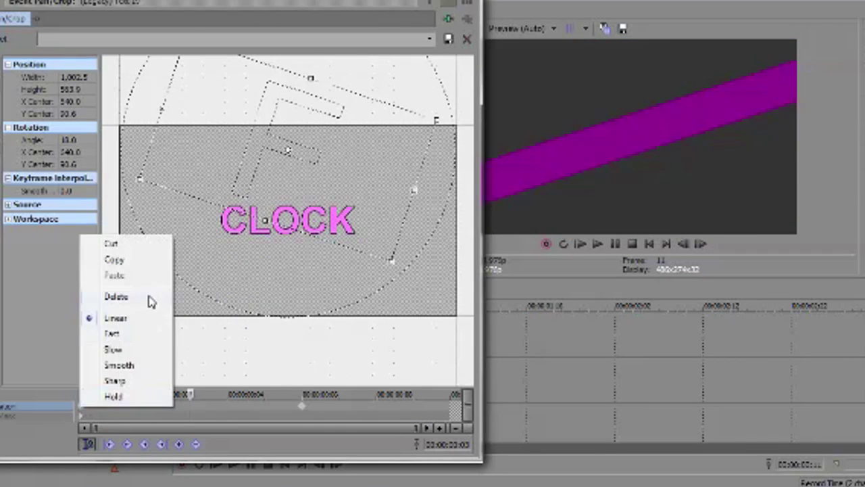
pyautogui.click(148, 299)
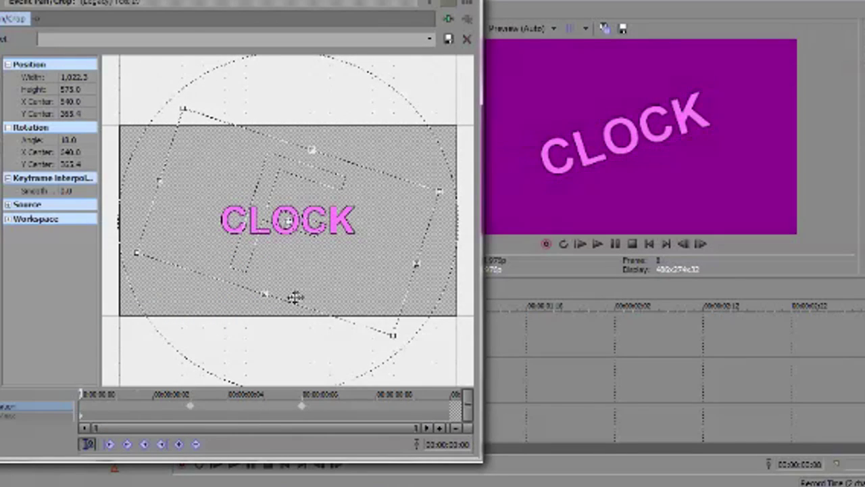
pyautogui.click(700, 244)
pyautogui.click(700, 243)
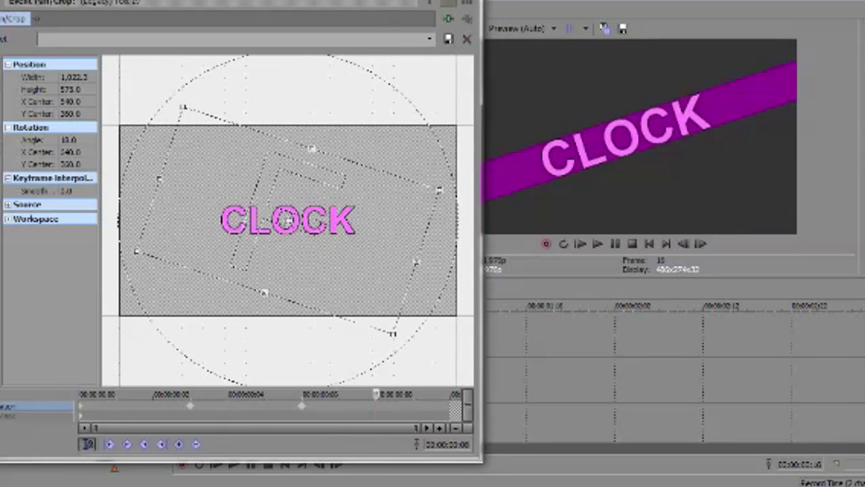
pyautogui.hotkey('alt', 'F4')
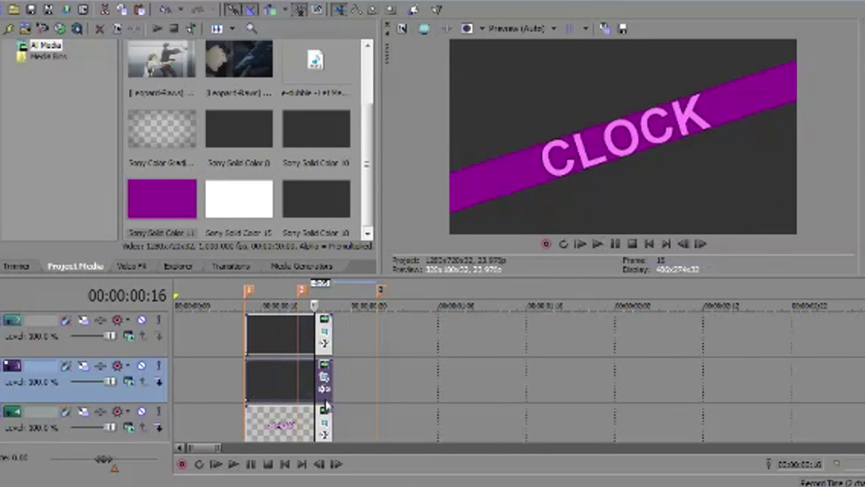
# Change the CLOCK text's font to Century Gothic and give it a deeper pink color
pyautogui.click(325, 412)
pyautogui.click(173, 101)
pyautogui.scroll(-5, 101, 270)
pyautogui.click(88, 368)
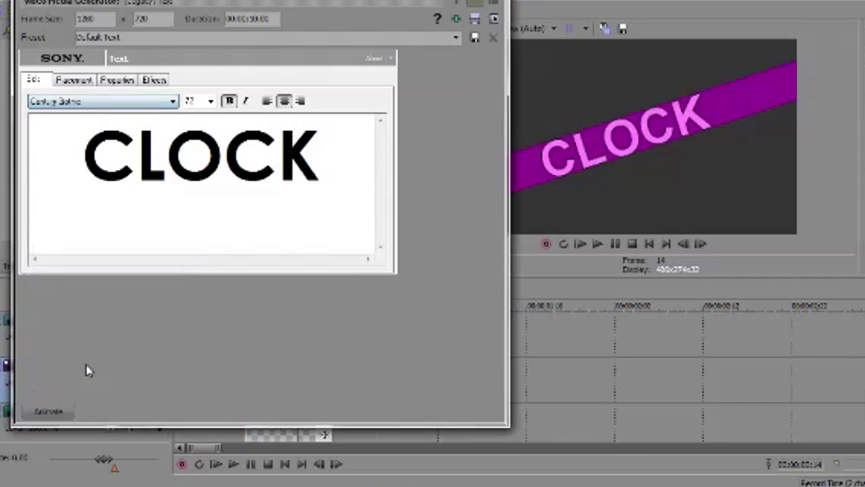
pyautogui.click(116, 81)
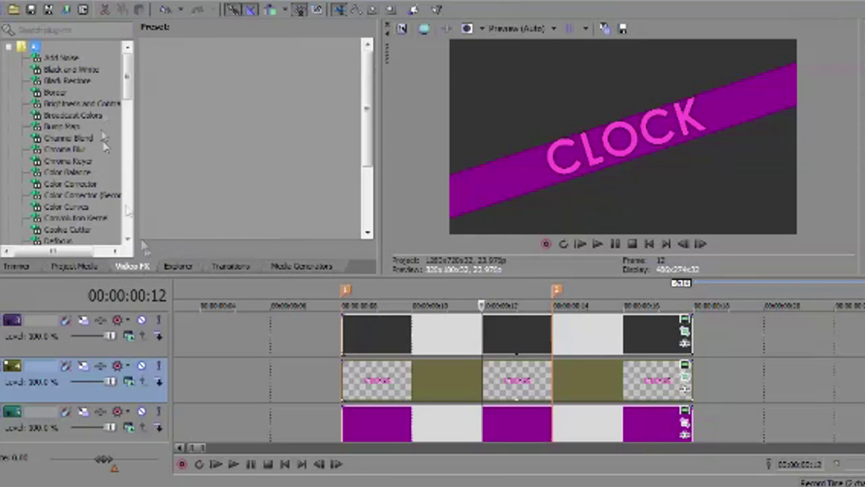
# Add Linear Blur with the Vertical Light preset to the CLOCK text, animate its amount to 0.000 at the four-frame keyframe, and play it
pyautogui.scroll(-7, 108, 144)
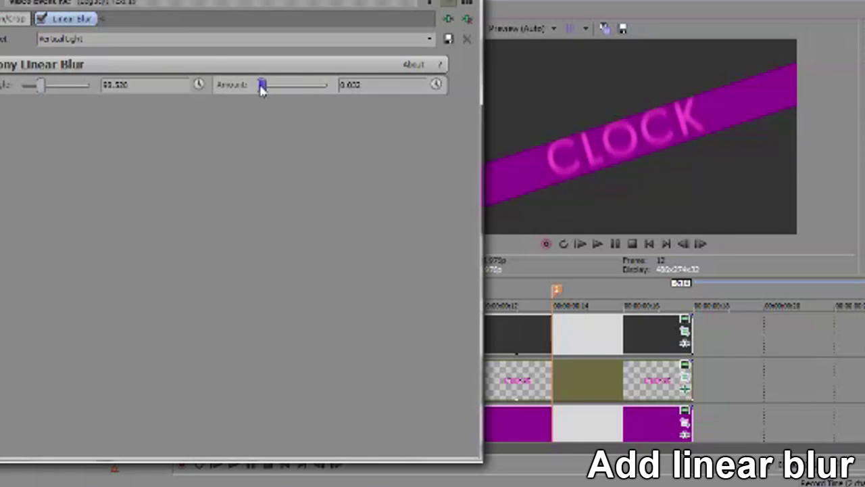
pyautogui.click(435, 84)
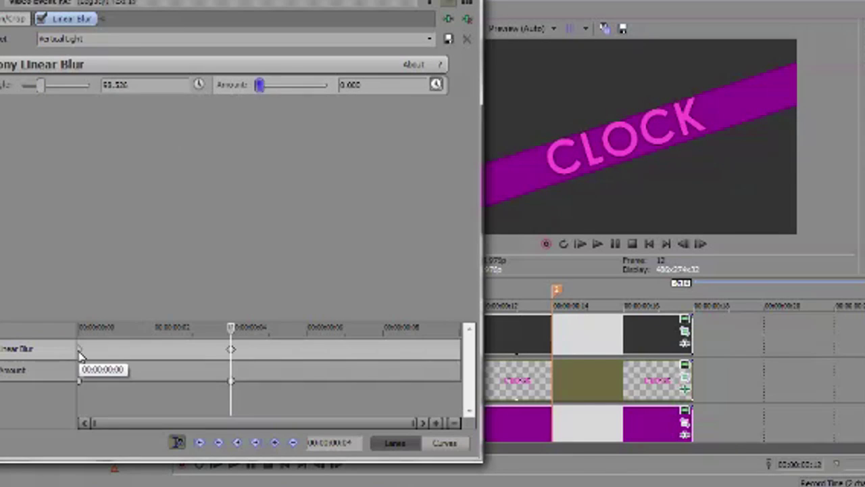
pyautogui.click(83, 358)
pyautogui.press('space')
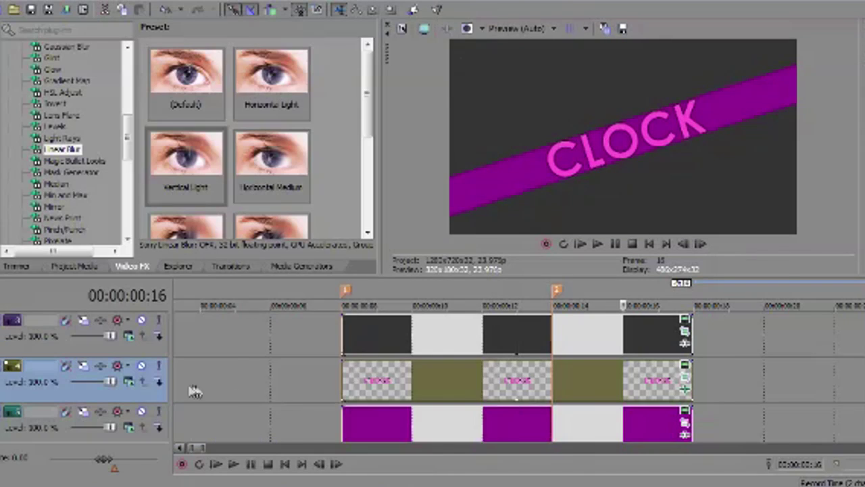
pyautogui.click(176, 386)
pyautogui.press('space')
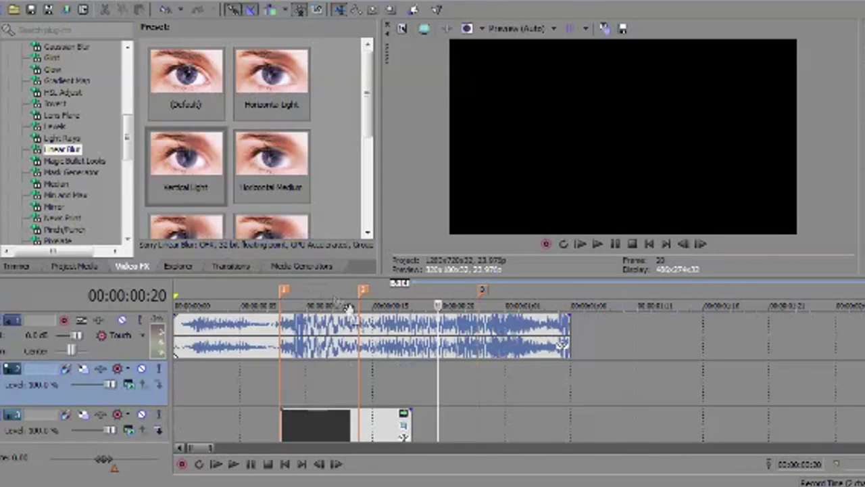
# Place the Tokyo Ghoul - 04 section from 00:23:40:16 to 00:23:46:06 on the empty video track at the second marker and play it
pyautogui.click(302, 266)
pyautogui.click(75, 266)
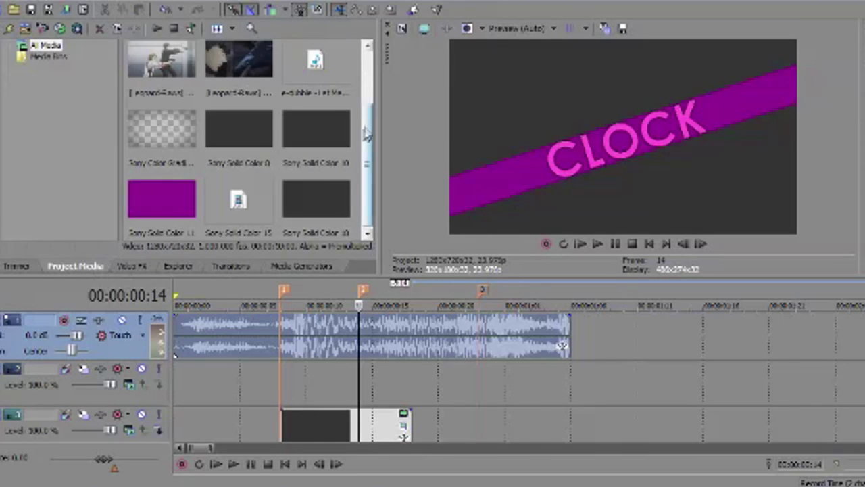
pyautogui.click(220, 150)
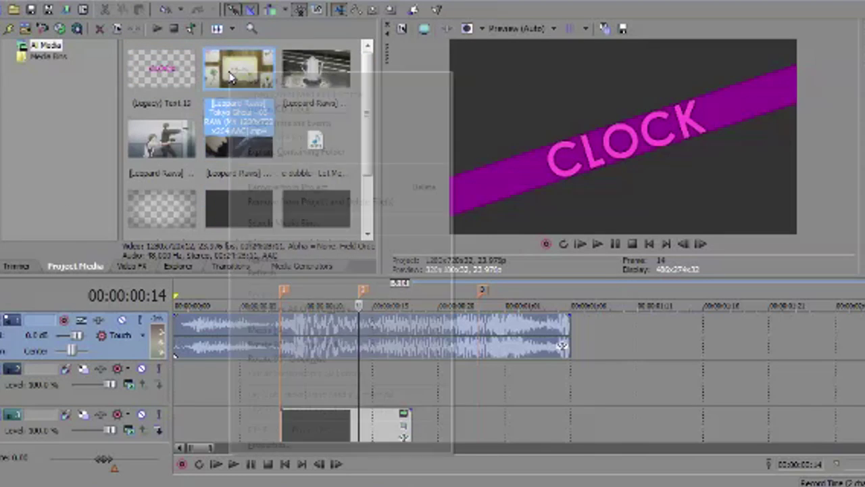
pyautogui.doubleClick(236, 132)
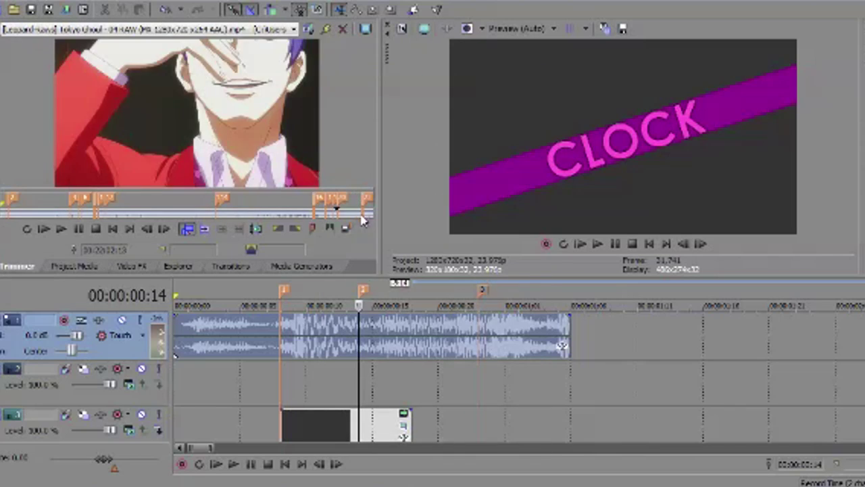
pyautogui.click(362, 214)
pyautogui.rightClick(363, 214)
pyautogui.click(419, 134)
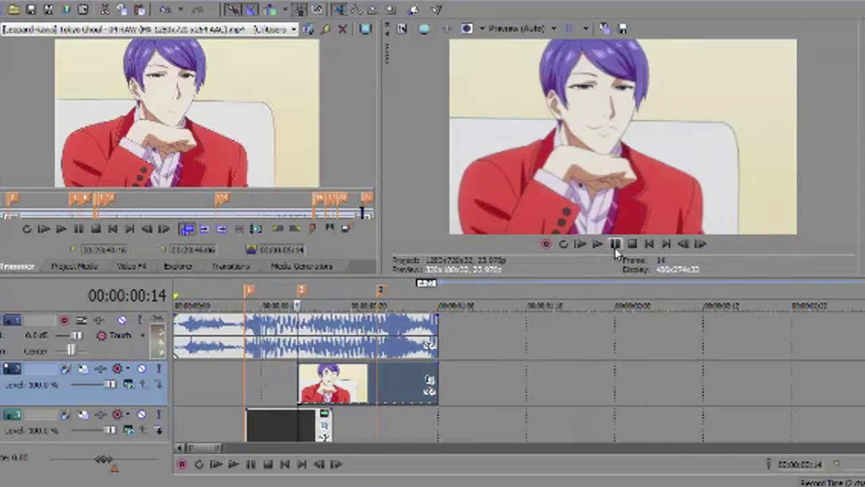
pyautogui.click(597, 244)
pyautogui.scroll(4, 400, 388)
pyautogui.press('Return')
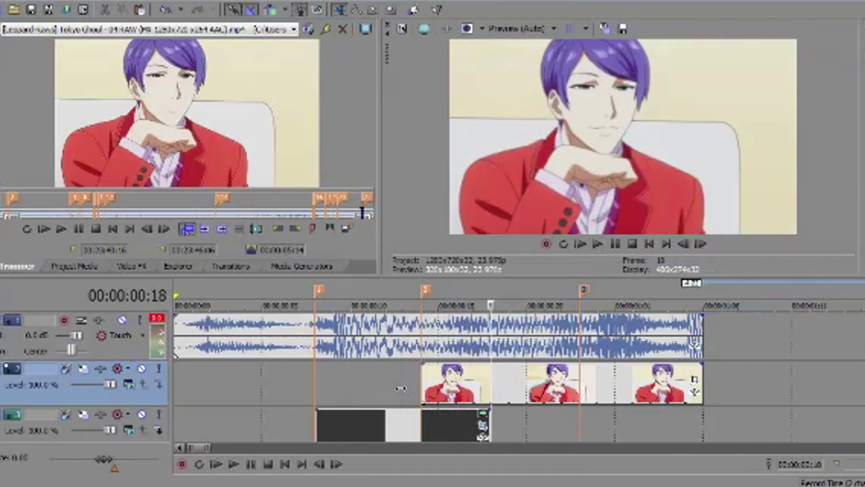
# Apply the Cookie Cutter effect with the Square, Center, White Border preset to the new anime clip
pyautogui.click(150, 268)
pyautogui.click(77, 170)
pyautogui.click(190, 169)
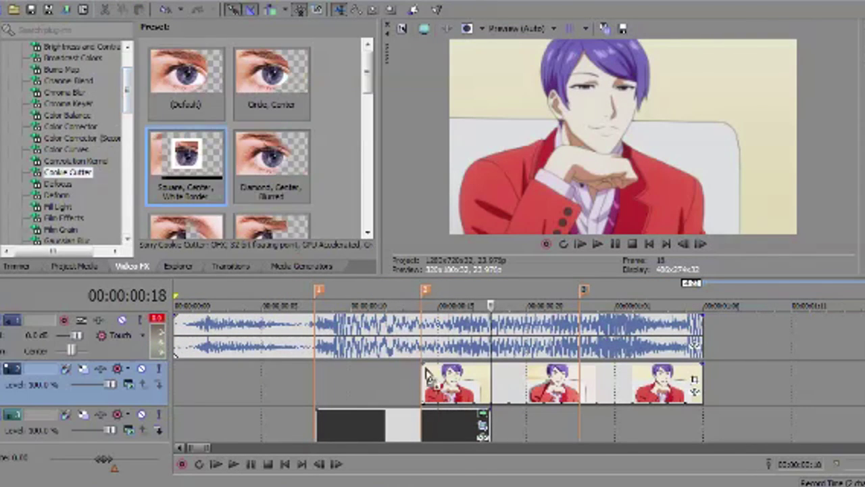
pyautogui.moveTo(189, 170); pyautogui.dragTo(453, 383)
# Set the cutter's border to 0.000, Repeat Y 10, center 0.000, 0.500 and size 0.611, and reposition the clip to frame the character
pyautogui.moveTo(40, 165); pyautogui.dragTo(32, 165)
pyautogui.moveTo(324, 106); pyautogui.dragTo(396, 106)
pyautogui.moveTo(338, 126); pyautogui.dragTo(347, 125)
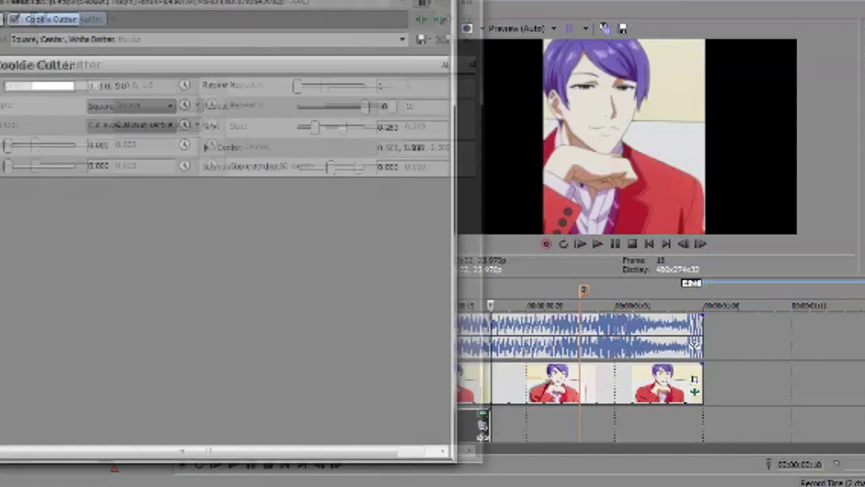
pyautogui.moveTo(299, 196); pyautogui.dragTo(228, 195)
pyautogui.moveTo(275, 127); pyautogui.dragTo(290, 127)
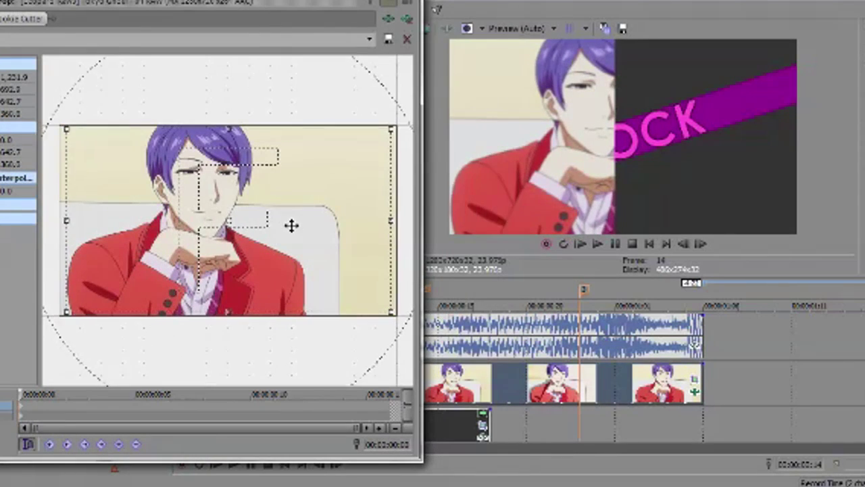
pyautogui.moveTo(290, 224); pyautogui.dragTo(348, 228)
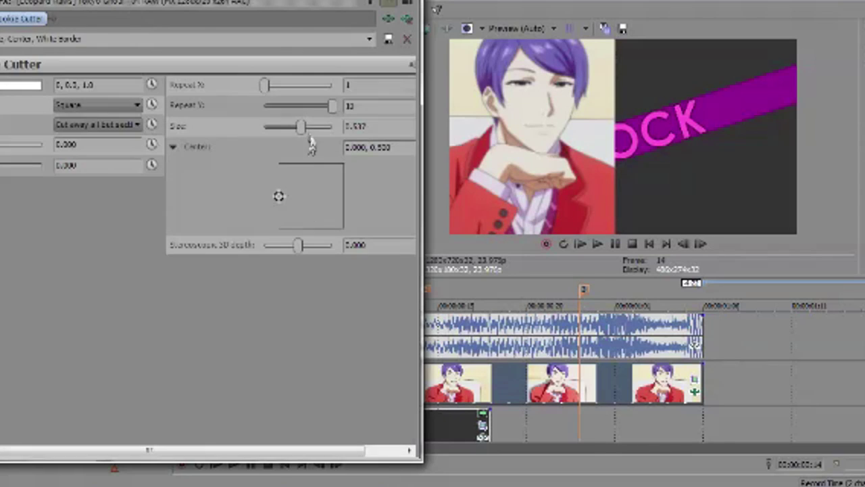
pyautogui.moveTo(301, 128); pyautogui.dragTo(309, 131)
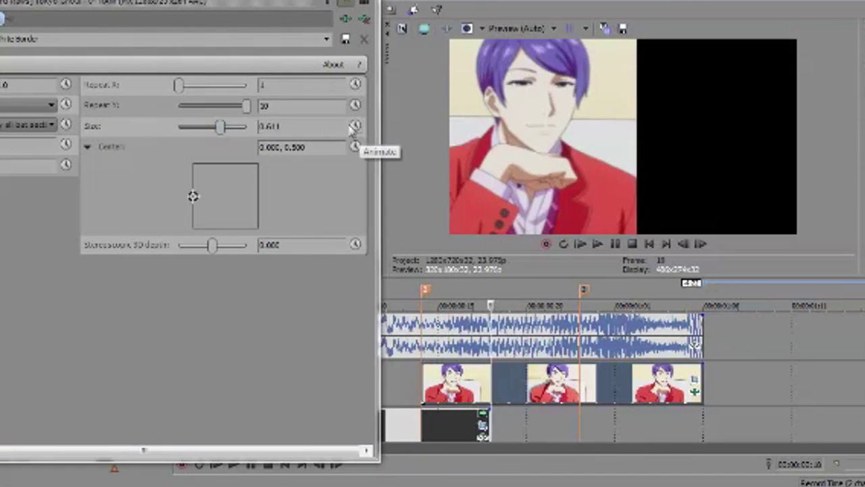
# Animate the cutter's center from 1.000, 0.500 at the clip's start to 0.000, 0.500 at the four-frame keyframe
pyautogui.click(354, 147)
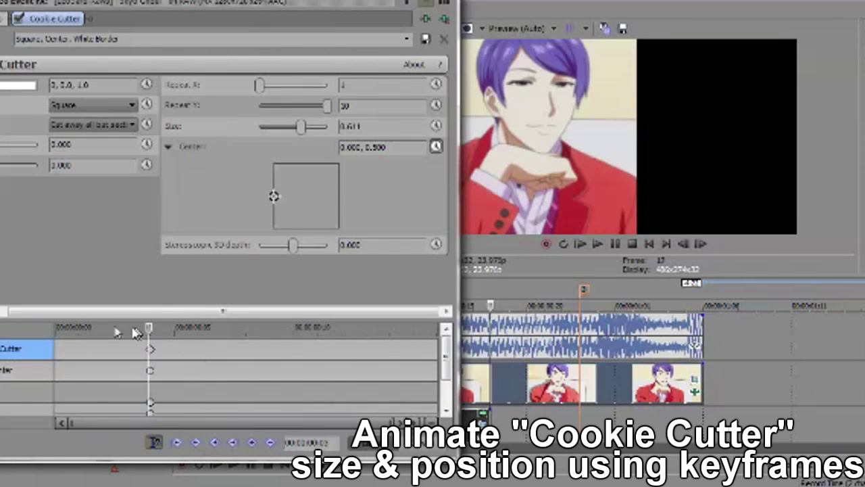
pyautogui.click(56, 327)
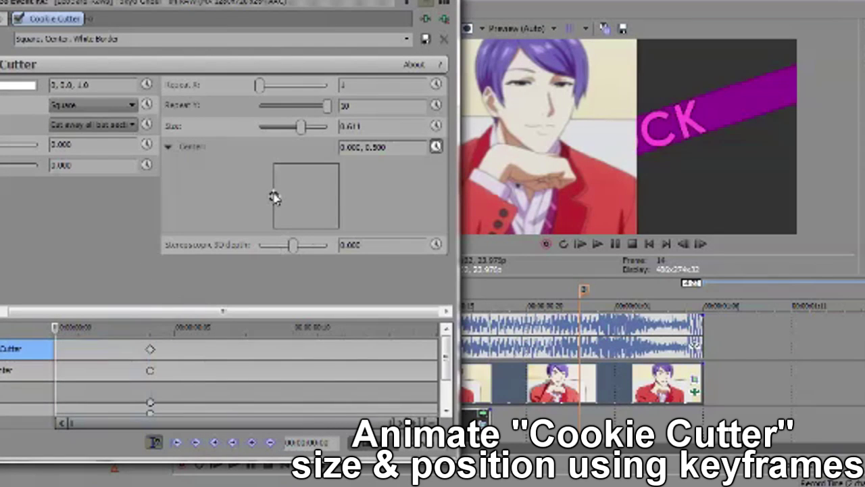
pyautogui.moveTo(274, 198); pyautogui.dragTo(339, 196)
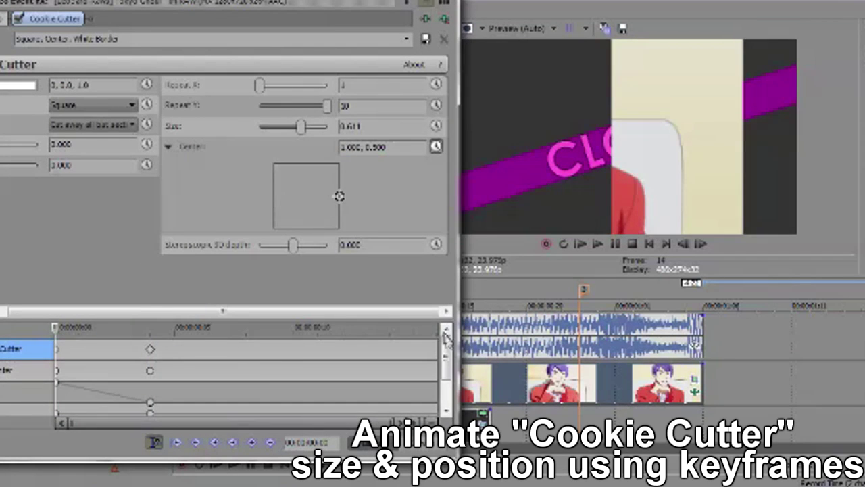
pyautogui.click(700, 244)
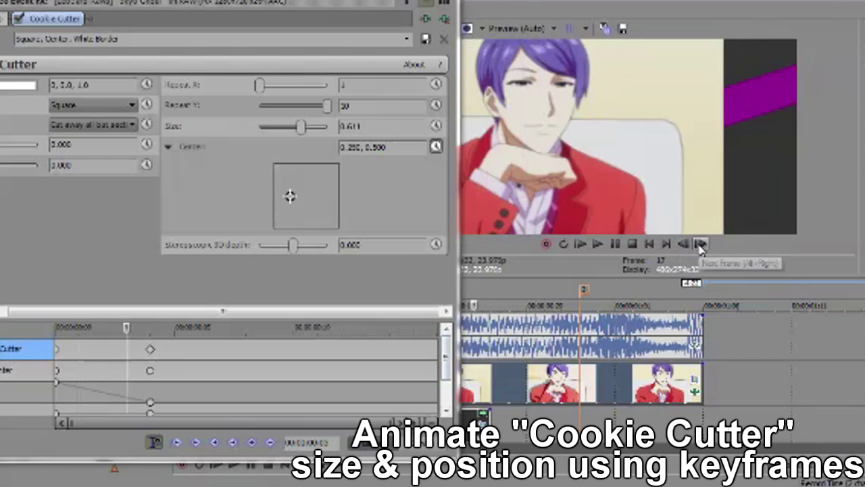
# Animate the cutter's size from a much smaller starting value to 0.611 at the four-frame keyframe and check the frames
pyautogui.click(436, 127)
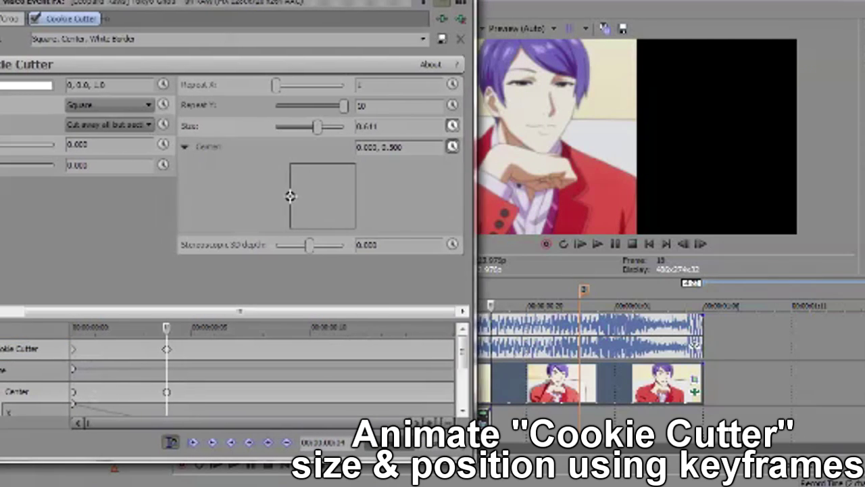
pyautogui.moveTo(169, 369)
pyautogui.mouseDown()
pyautogui.moveTo(145, 367)
pyautogui.moveTo(68, 324)
pyautogui.mouseUp()
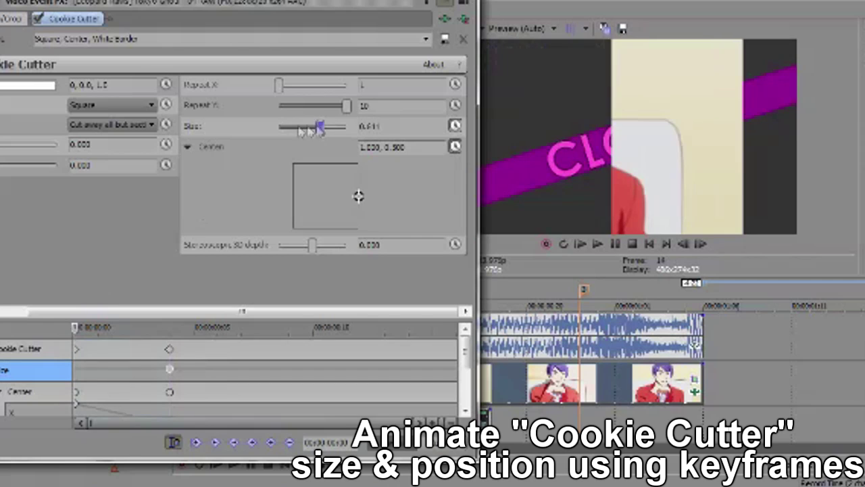
pyautogui.moveTo(320, 126); pyautogui.dragTo(284, 131)
pyautogui.click(701, 244)
pyautogui.hotkey('alt', 'F4')
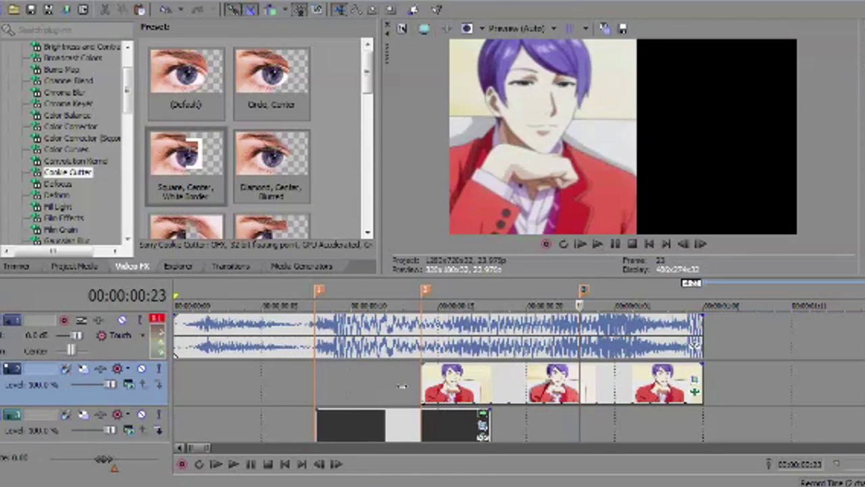
# Insert a video track beneath the anime clip and place the purple solid on it from the second marker with a short fade-in
pyautogui.rightClick(123, 406)
pyautogui.click(155, 220)
pyautogui.click(420, 304)
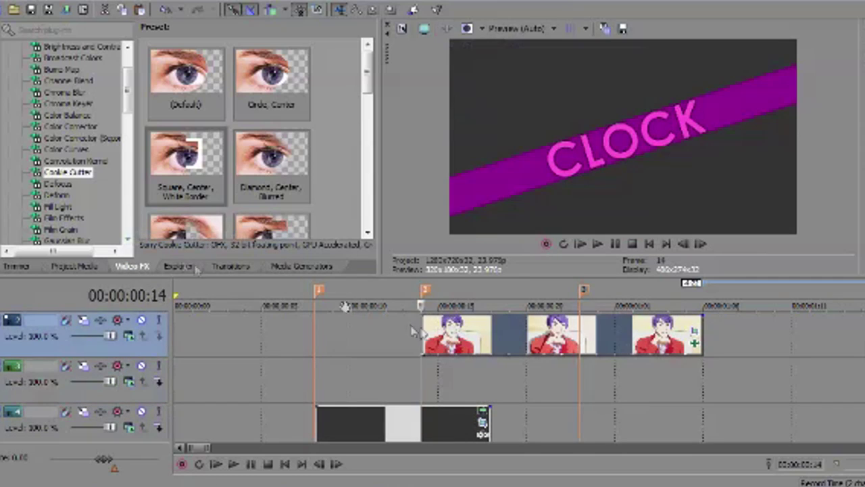
pyautogui.click(75, 266)
pyautogui.scroll(-2, 185, 209)
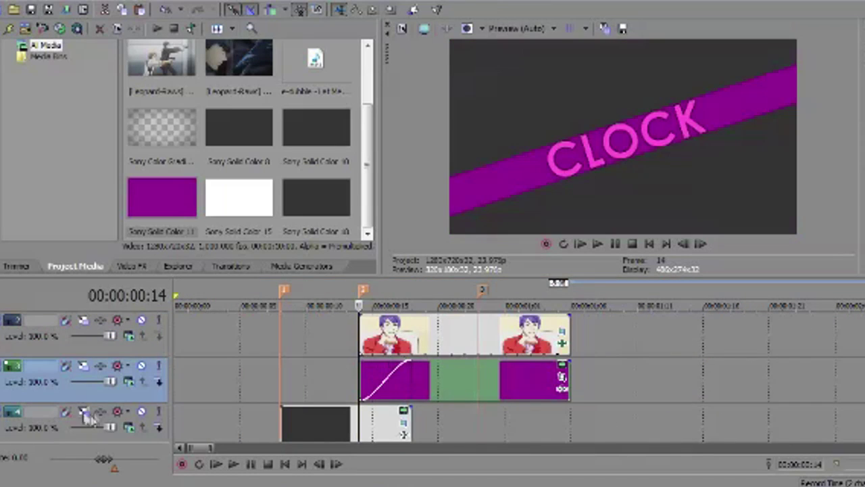
# Insert another video track between the anime clip and the purple solid, and step through the transition to 00:00:00:18
pyautogui.rightClick(88, 417)
pyautogui.click(169, 234)
pyautogui.click(703, 245)
pyautogui.click(702, 245)
pyautogui.click(703, 245)
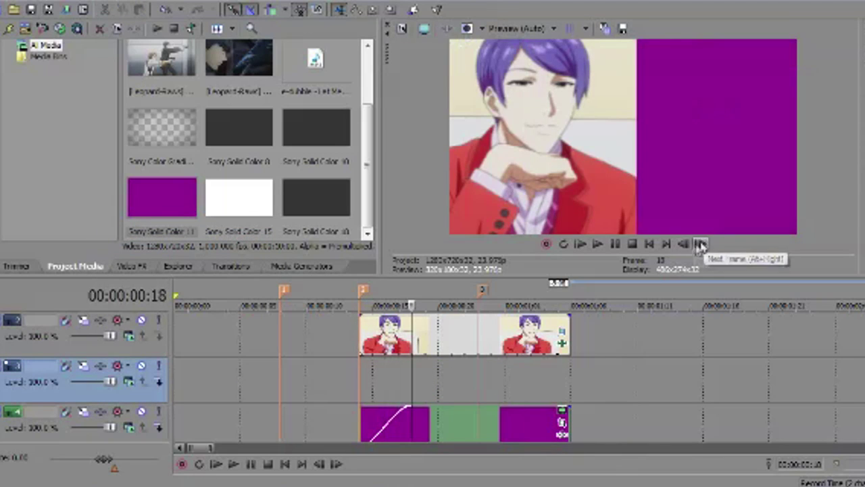
# Add a Legacy Text event reading KEEPS to the empty track, in a larger size and the Century Gothic font
pyautogui.click(285, 267)
pyautogui.moveTo(169, 87); pyautogui.dragTo(401, 378)
pyautogui.hotkey('ctrl', 'a')
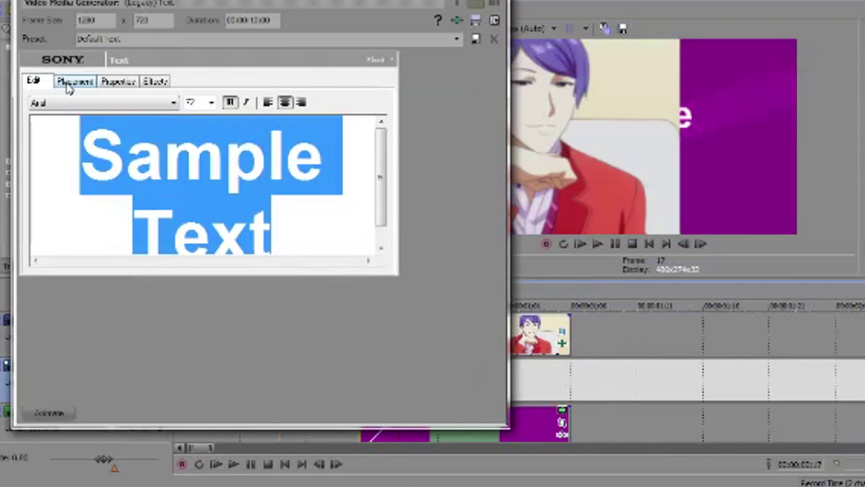
pyautogui.write('KEEP')
pyautogui.click(207, 275)
pyautogui.click(120, 103)
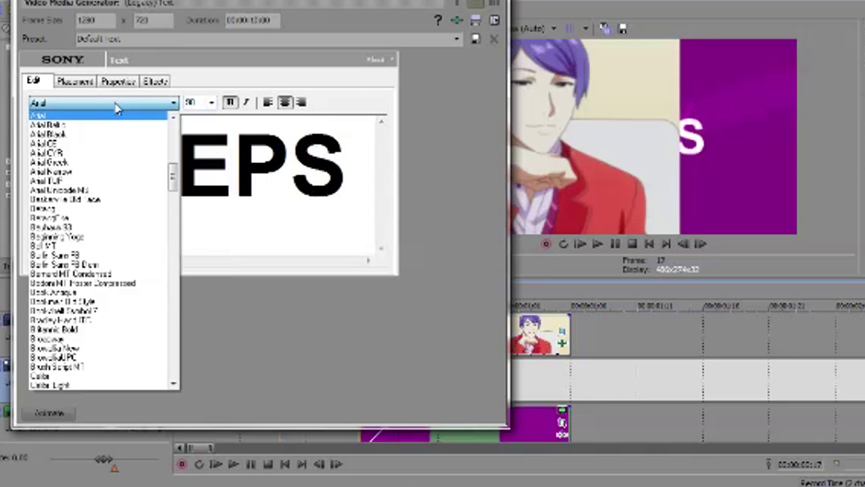
pyautogui.scroll(-5, 189, 261)
pyautogui.click(101, 309)
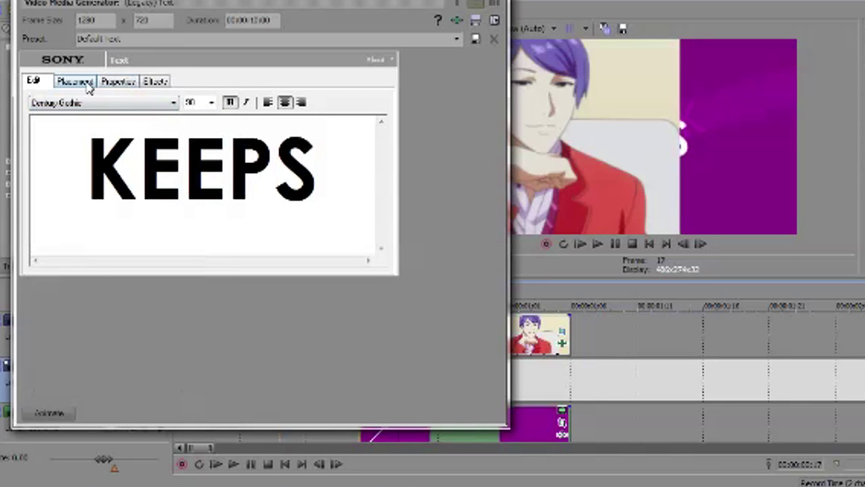
# Adjust the KEEPS text's effects and set its color to yellow
pyautogui.click(155, 81)
pyautogui.click(186, 113)
pyautogui.click(202, 177)
pyautogui.click(119, 81)
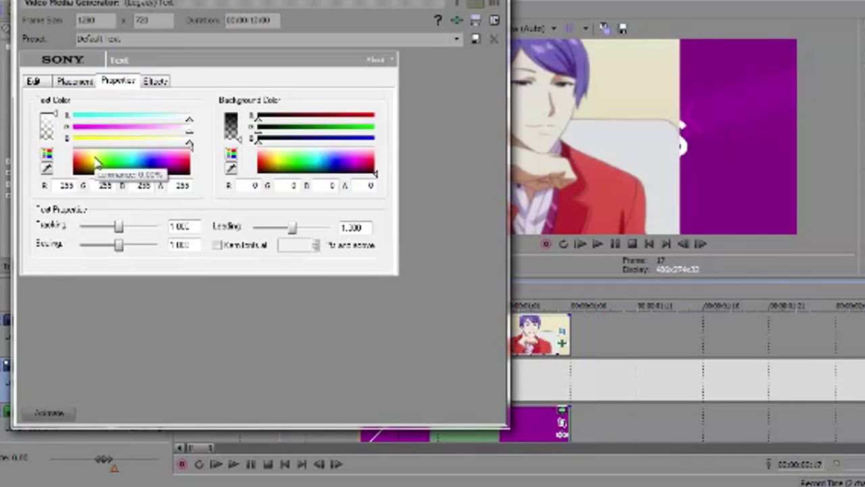
# Place the KEEPS text freely at the top of the purple area beside the character
pyautogui.click(75, 81)
pyautogui.moveTo(284, 4)
pyautogui.mouseDown()
pyautogui.moveTo(134, 3)
pyautogui.moveTo(274, 4)
pyautogui.mouseUp()
pyautogui.click(684, 244)
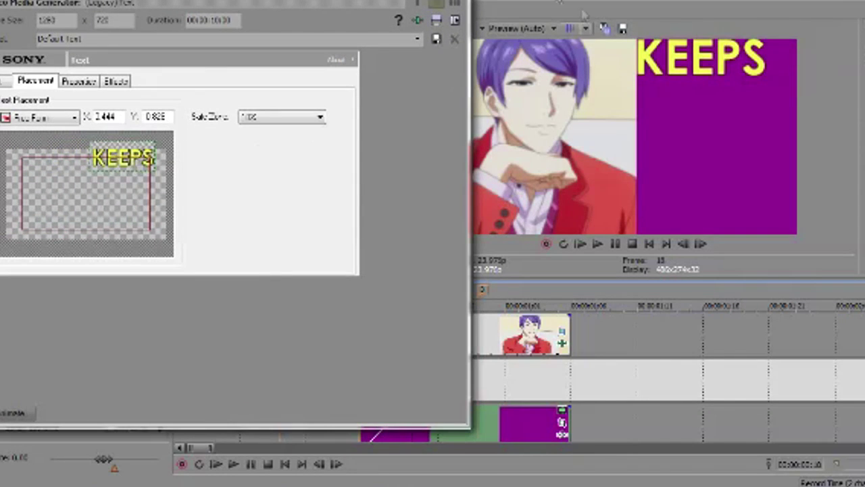
# Shift the KEEPS text behind the anime footage at its start with Event Pan/Crop, and advance to frame 20
pyautogui.click(583, 16)
pyautogui.scroll(2, 515, 339)
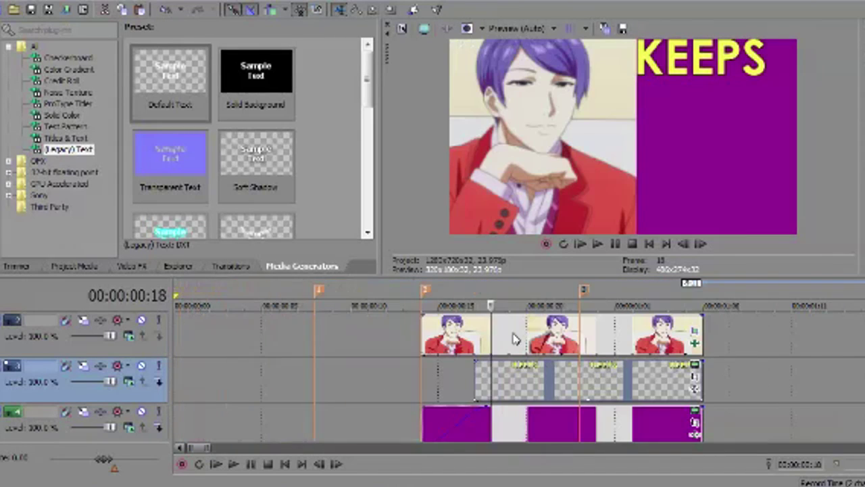
pyautogui.press('space')
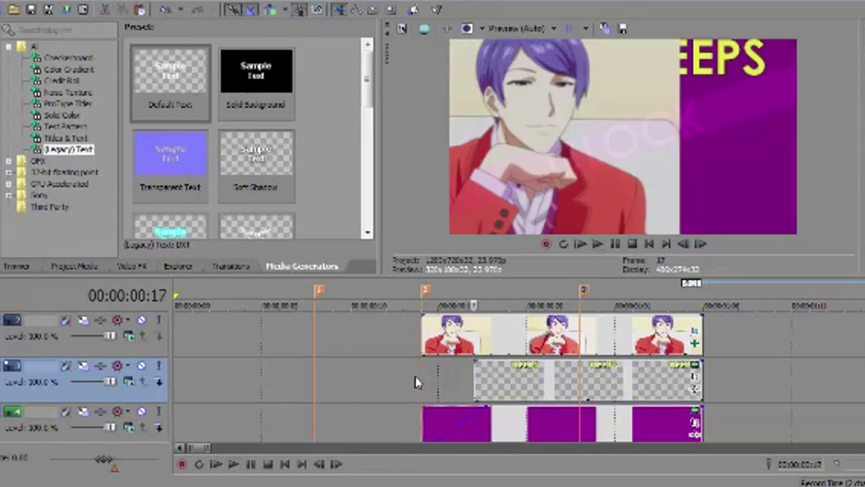
pyautogui.press('space')
pyautogui.click(694, 376)
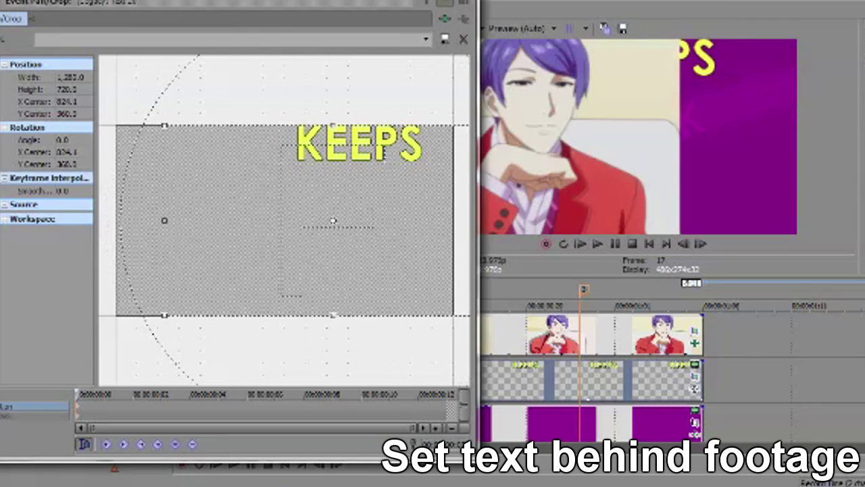
pyautogui.click(700, 244)
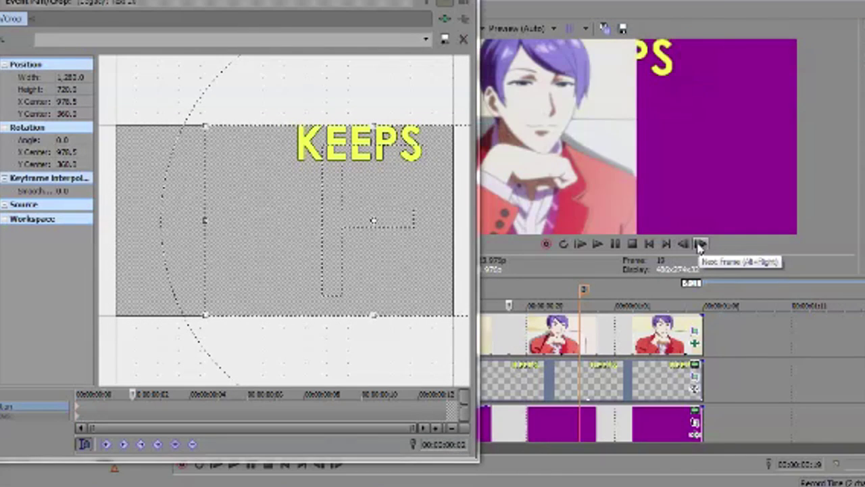
pyautogui.click(700, 244)
# Keyframe the KEEPS text's restored position at frame 20, moved slightly farther to the right, and preview its movement
pyautogui.rightClick(257, 265)
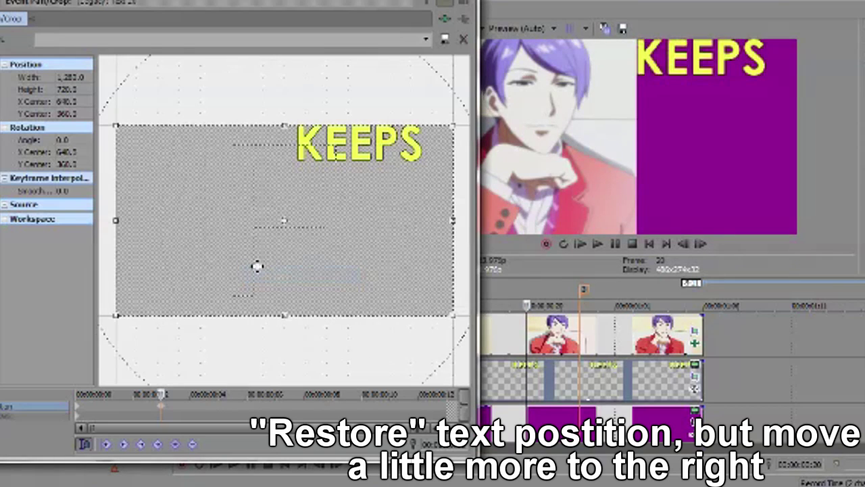
pyautogui.click(613, 245)
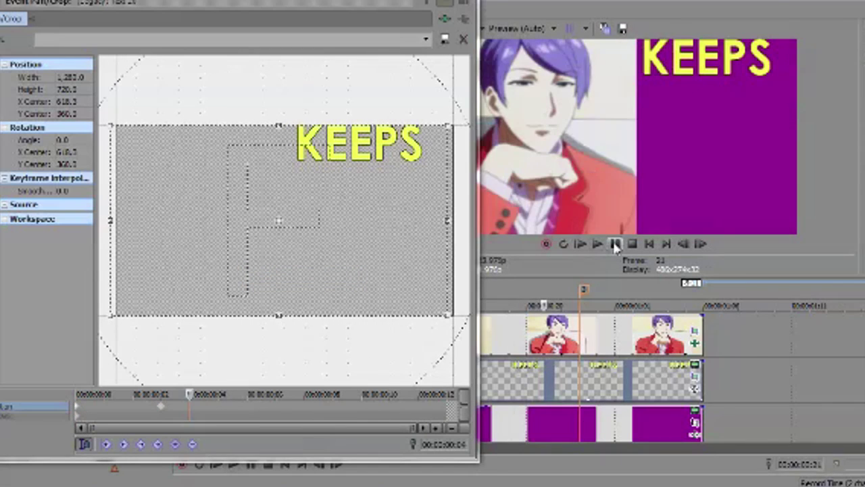
pyautogui.moveTo(378, 260); pyautogui.dragTo(380, 260)
pyautogui.click(614, 245)
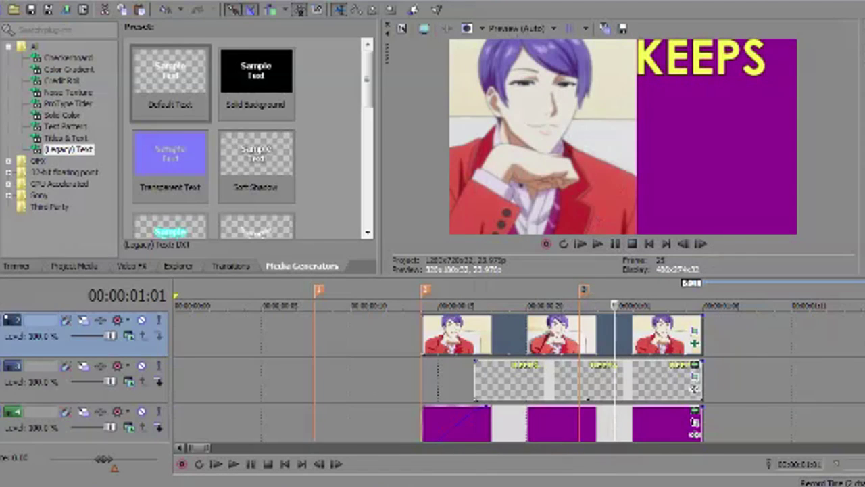
# Insert a video track between the KEEPS text and the purple solid, and add a Default Text Legacy Text event at marker 3
pyautogui.rightClick(162, 400)
pyautogui.click(220, 238)
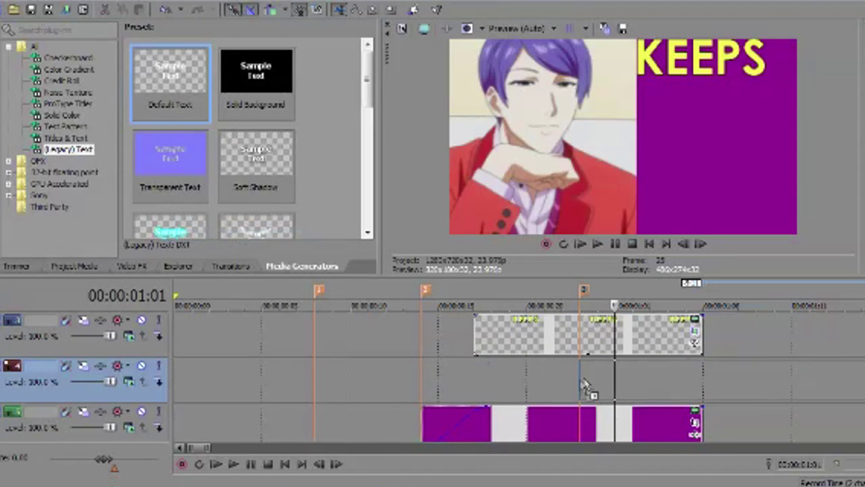
pyautogui.moveTo(585, 385); pyautogui.dragTo(585, 386)
# Color the new text yellow, adjust its effects, and change its wording to TICKING
pyautogui.click(79, 80)
pyautogui.click(115, 80)
pyautogui.click(142, 113)
pyautogui.click(142, 113)
pyautogui.click(6, 81)
pyautogui.write('TICKING')
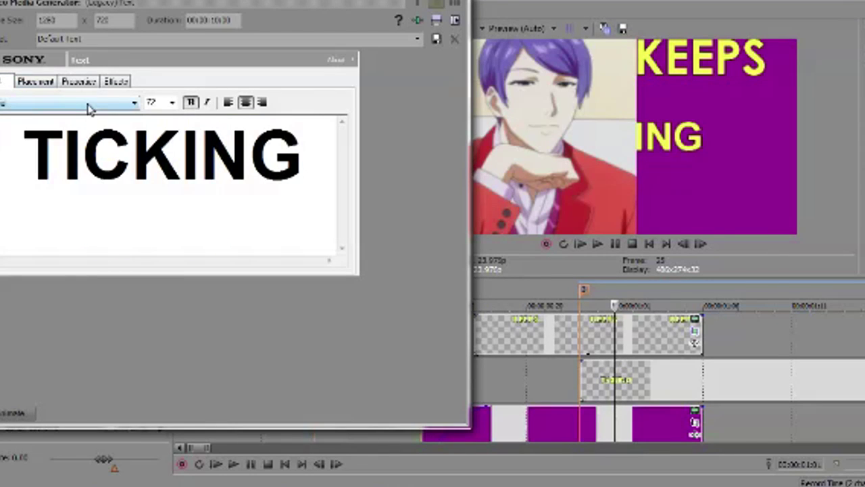
# Set the TICKING text in a thin italic font and place it directly beneath KEEPS in the purple area
pyautogui.click(90, 109)
pyautogui.scroll(-10, 66, 308)
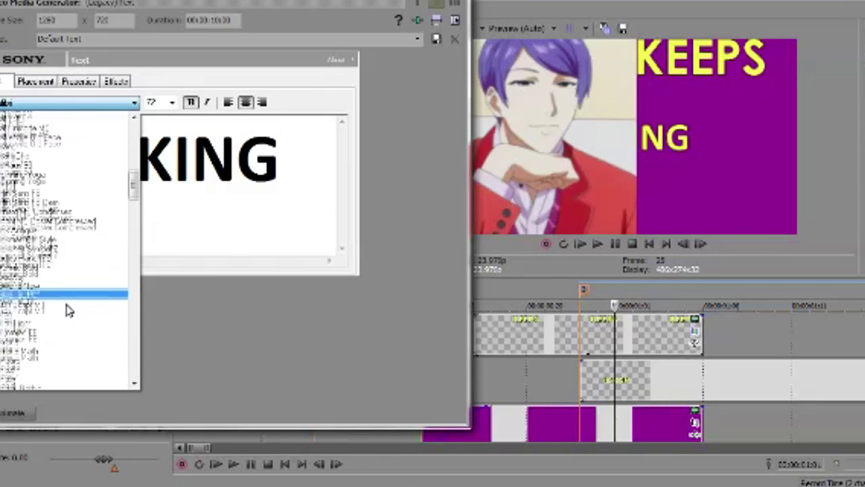
pyautogui.click(56, 346)
pyautogui.click(34, 81)
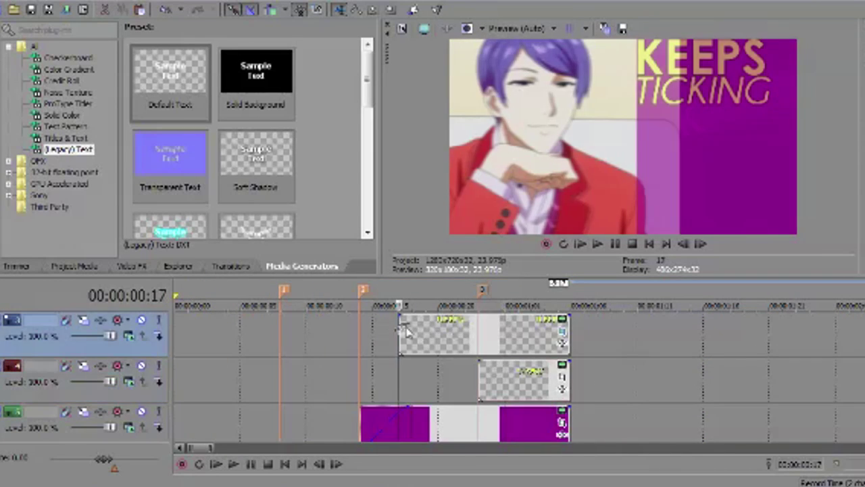
# Apply the Horizontal Light Linear Blur to the KEEPS text and animate the blur amount over its slide
pyautogui.click(701, 244)
pyautogui.click(701, 244)
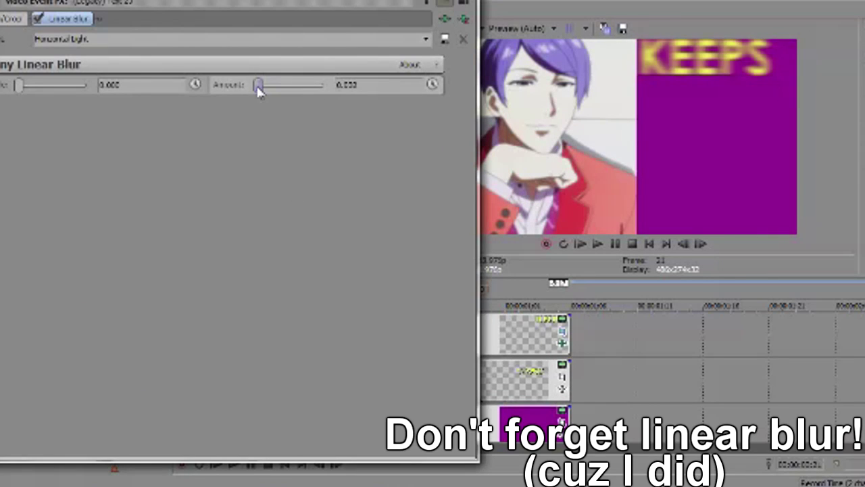
pyautogui.click(432, 85)
pyautogui.click(703, 244)
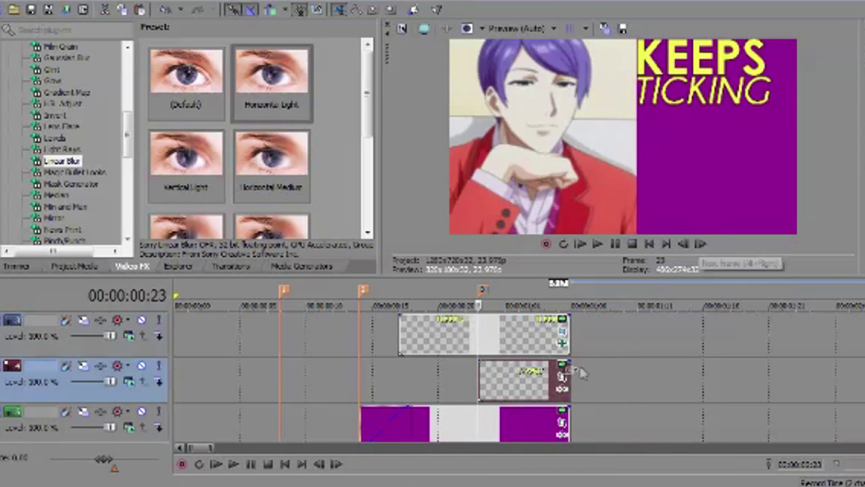
# Animate the TICKING text sliding out from behind the footage with Pan/Crop keyframes, restore its resting position, and preview it
pyautogui.click(562, 374)
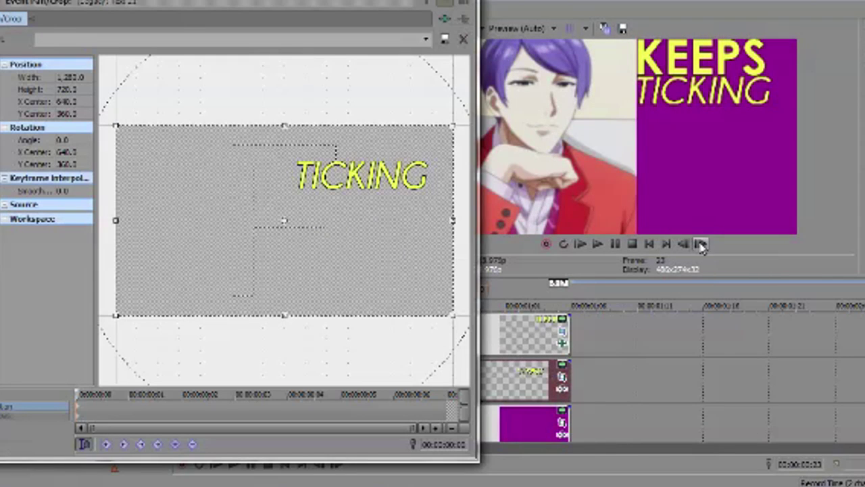
pyautogui.moveTo(124, 410); pyautogui.dragTo(171, 410)
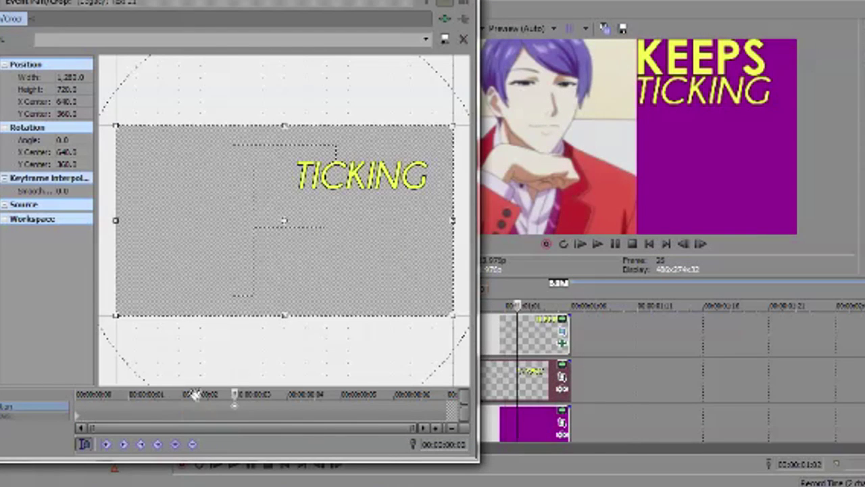
pyautogui.click(701, 245)
pyautogui.click(702, 245)
pyautogui.rightClick(383, 267)
pyautogui.click(397, 273)
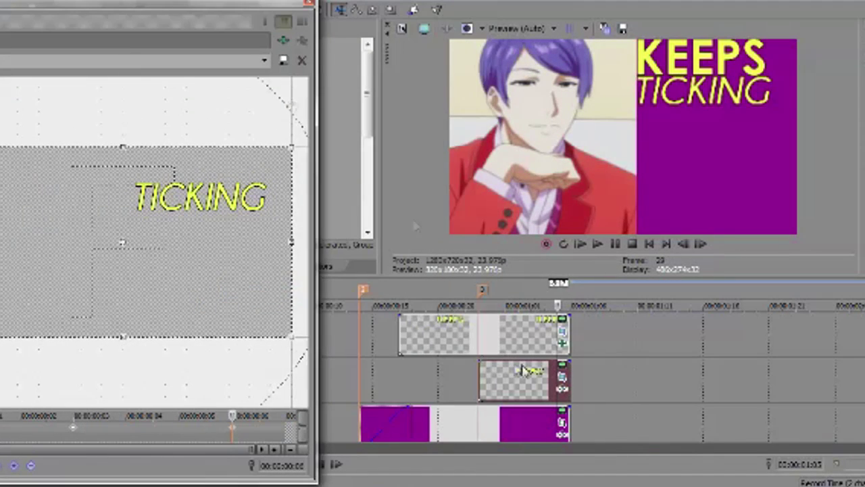
pyautogui.click(598, 244)
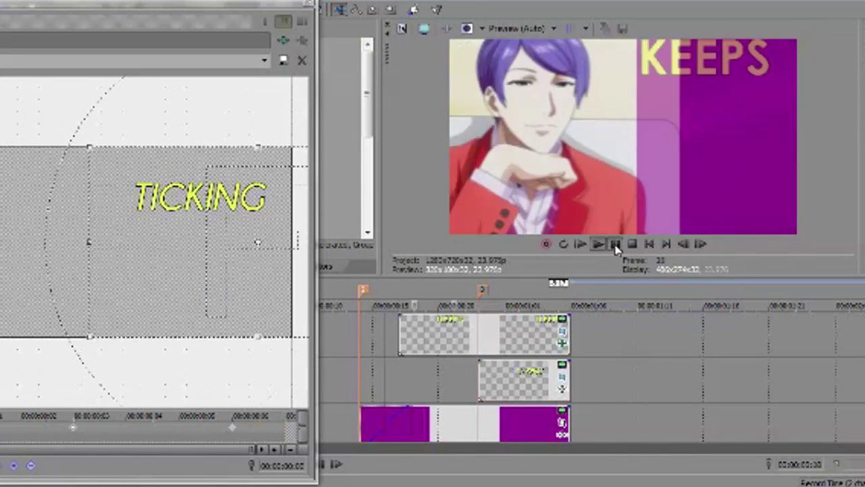
pyautogui.click(301, 24)
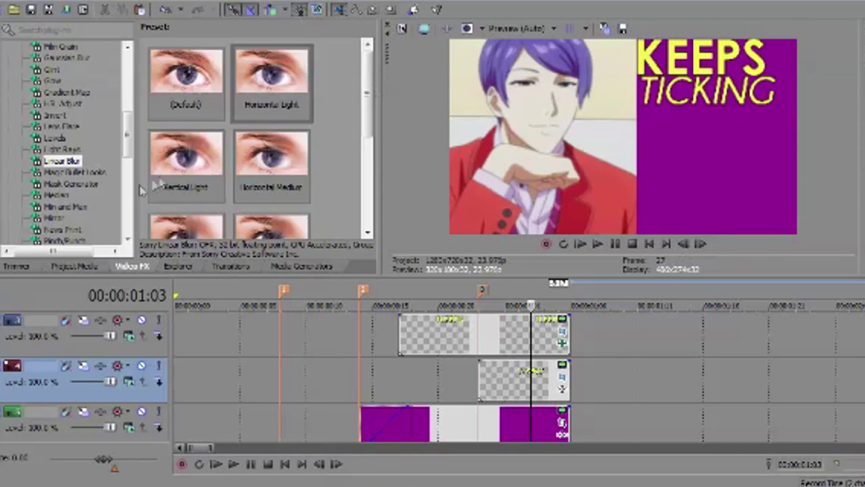
# Apply the Horizontal Light Linear Blur to the TICKING text and animate the blur amount over its slide
pyautogui.moveTo(517, 380); pyautogui.dragTo(517, 380)
pyautogui.click(349, 104)
pyautogui.click(701, 244)
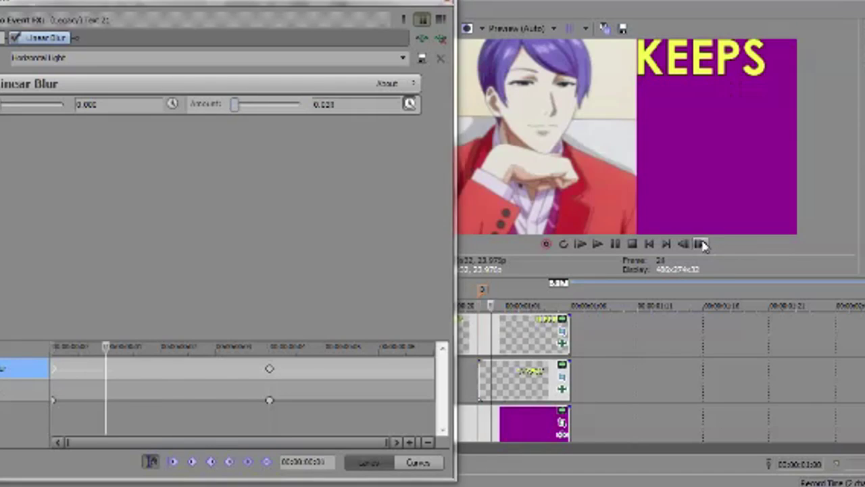
pyautogui.click(451, 4)
pyautogui.scroll(-3, 338, 376)
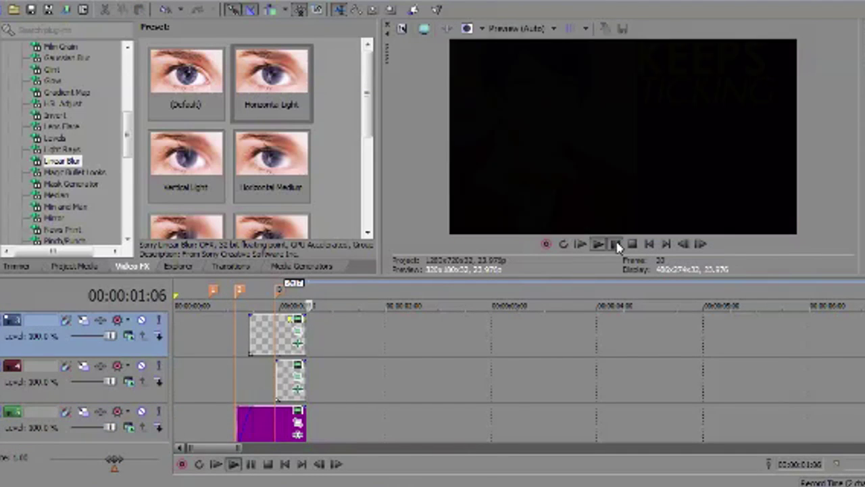
# Insert a video track above the anime clip and add an elliptical Color Gradient with a transparent center at the sequence start
pyautogui.click(205, 398)
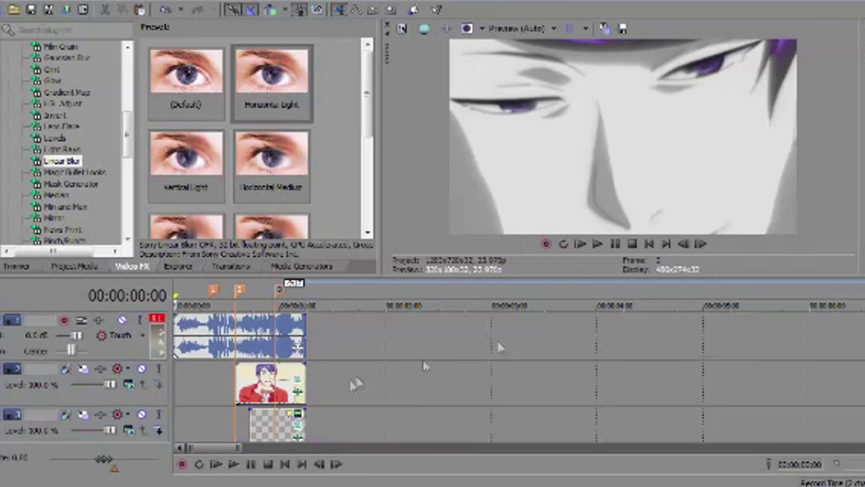
pyautogui.rightClick(152, 406)
pyautogui.click(302, 266)
pyautogui.click(67, 70)
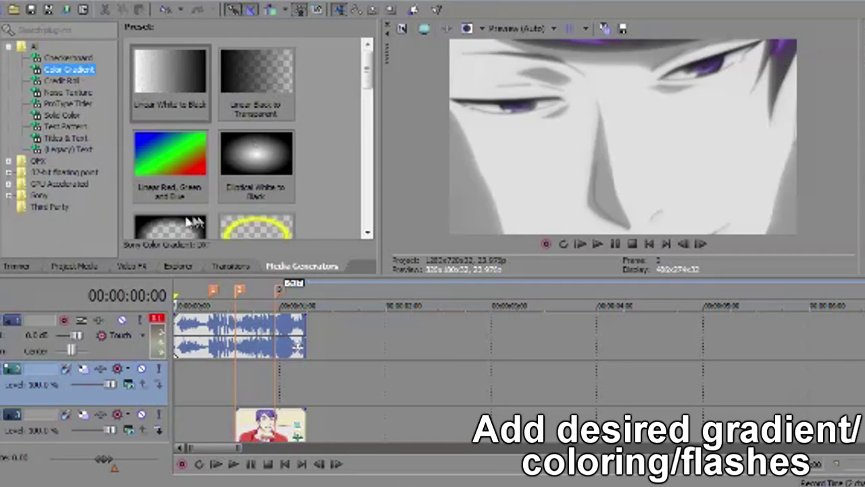
pyautogui.moveTo(181, 399); pyautogui.dragTo(669, 381)
pyautogui.moveTo(160, 148); pyautogui.dragTo(167, 164)
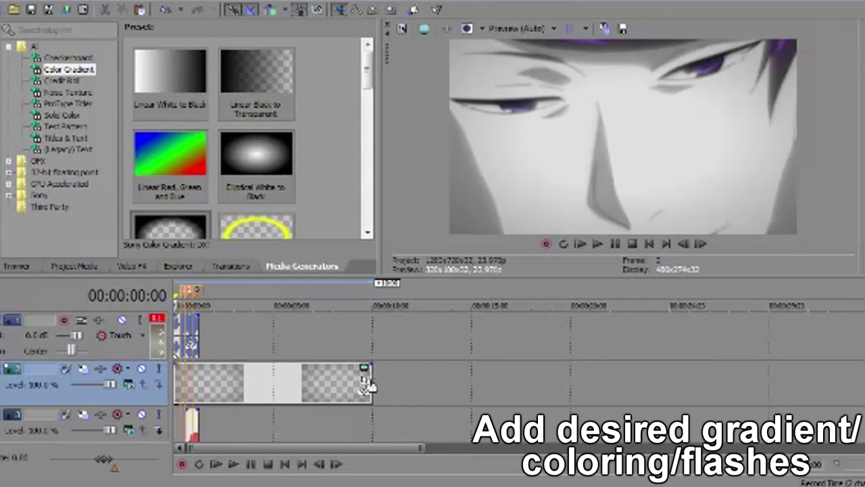
# Insert another video track above the gradient track and preview the sequence
pyautogui.rightClick(165, 404)
pyautogui.click(203, 290)
pyautogui.moveTo(68, 378); pyautogui.dragTo(81, 426)
pyautogui.click(598, 244)
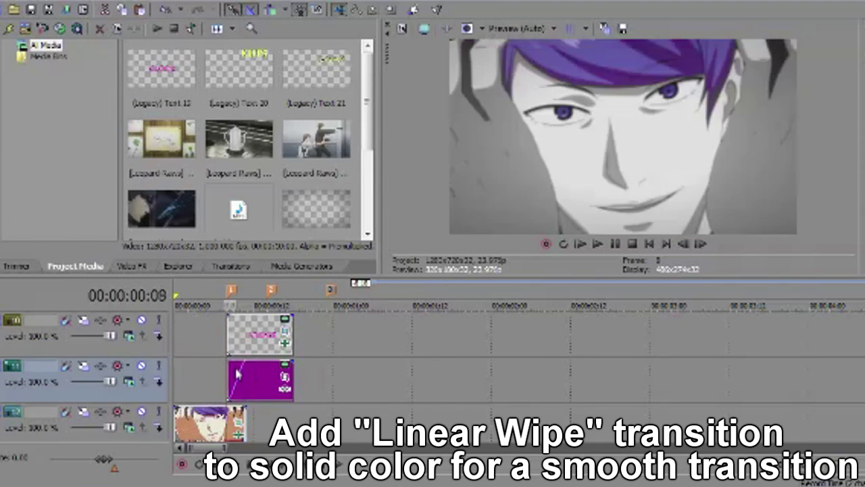
# Apply the Top Left, Diagonal, Soft Edge Linear Wipe to the start of the CLOCK section's purple solid and adjust its settings
pyautogui.click(208, 266)
pyautogui.scroll(-2, 113, 137)
pyautogui.scroll(-1, 114, 138)
pyautogui.click(68, 122)
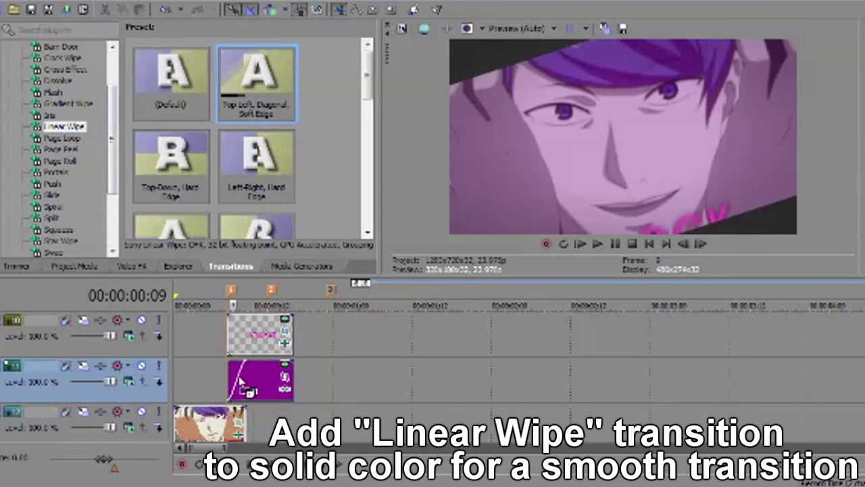
pyautogui.moveTo(270, 81); pyautogui.dragTo(260, 379)
pyautogui.moveTo(4, 105); pyautogui.dragTo(59, 107)
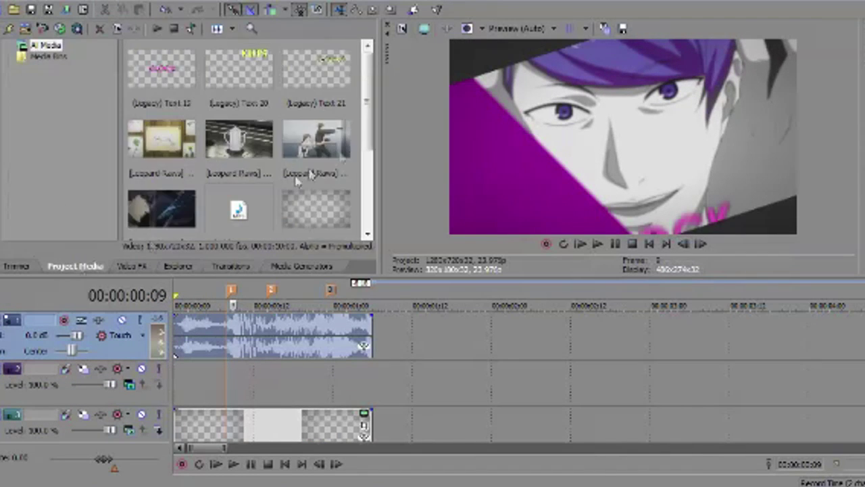
# Place the white solid color at marker 1 on the empty track above the gradient, ending it at 00:00:00:13
pyautogui.scroll(-3, 270, 196)
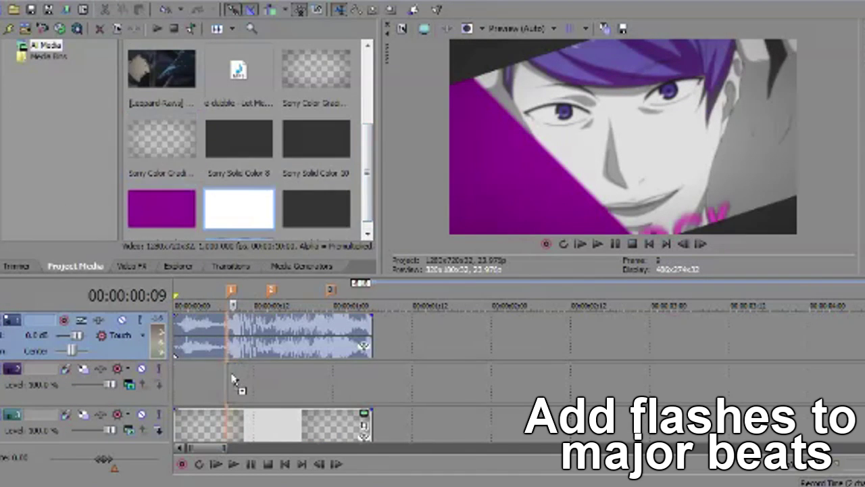
pyautogui.moveTo(233, 379); pyautogui.dragTo(230, 380)
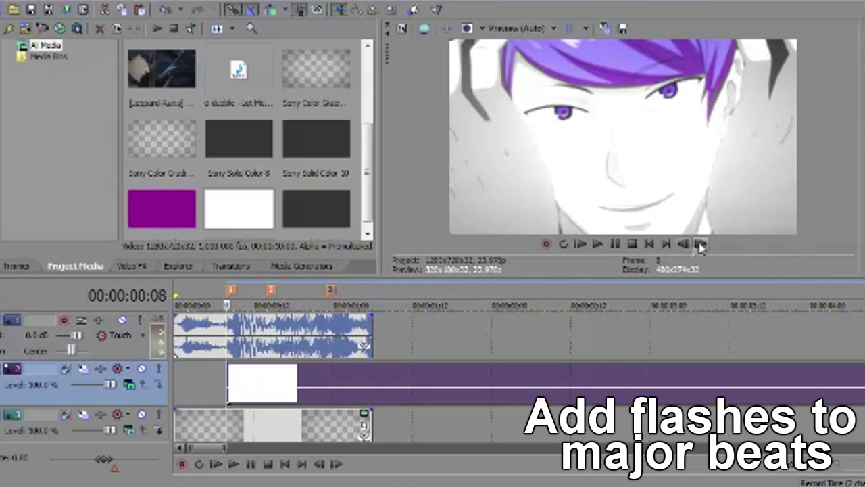
pyautogui.click(699, 243)
pyautogui.click(700, 244)
pyautogui.click(700, 243)
pyautogui.click(699, 244)
pyautogui.click(699, 243)
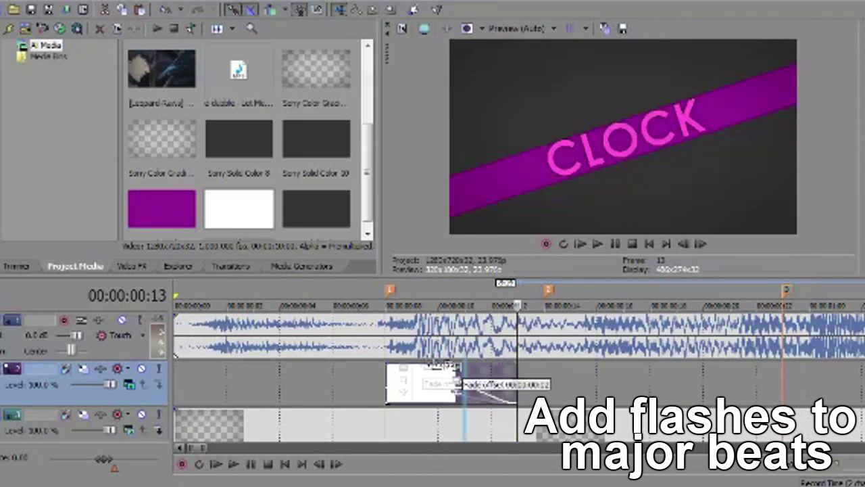
# Lengthen the fade-out of the white flash at marker 1 and preview it
pyautogui.moveTo(458, 372); pyautogui.dragTo(431, 368)
pyautogui.click(614, 244)
pyautogui.click(615, 244)
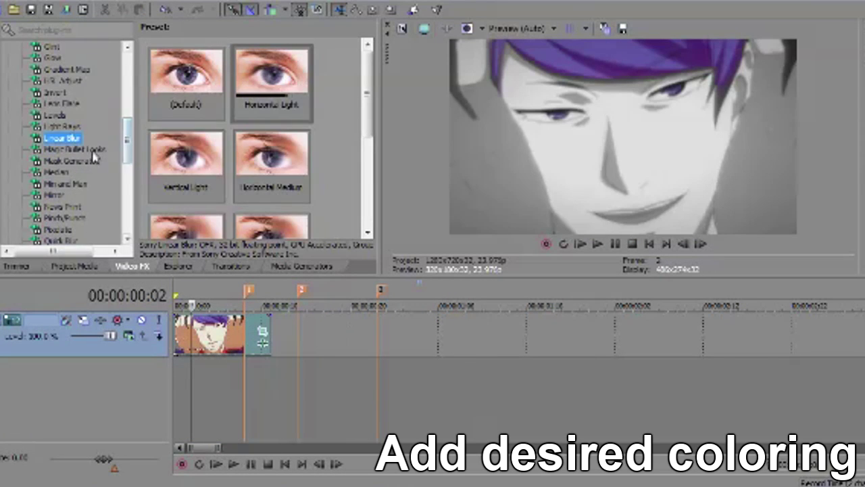
# Apply the "like overlay but not" preset of Magic Bullet Looks to the opening anime clip
pyautogui.click(92, 150)
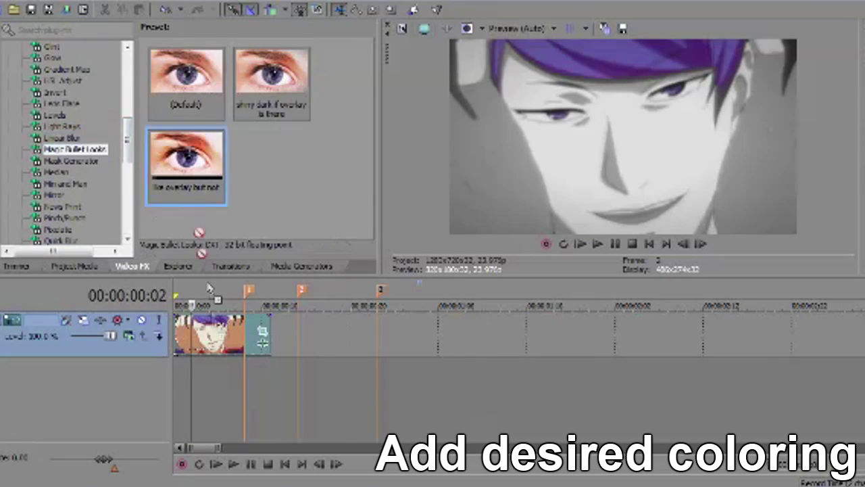